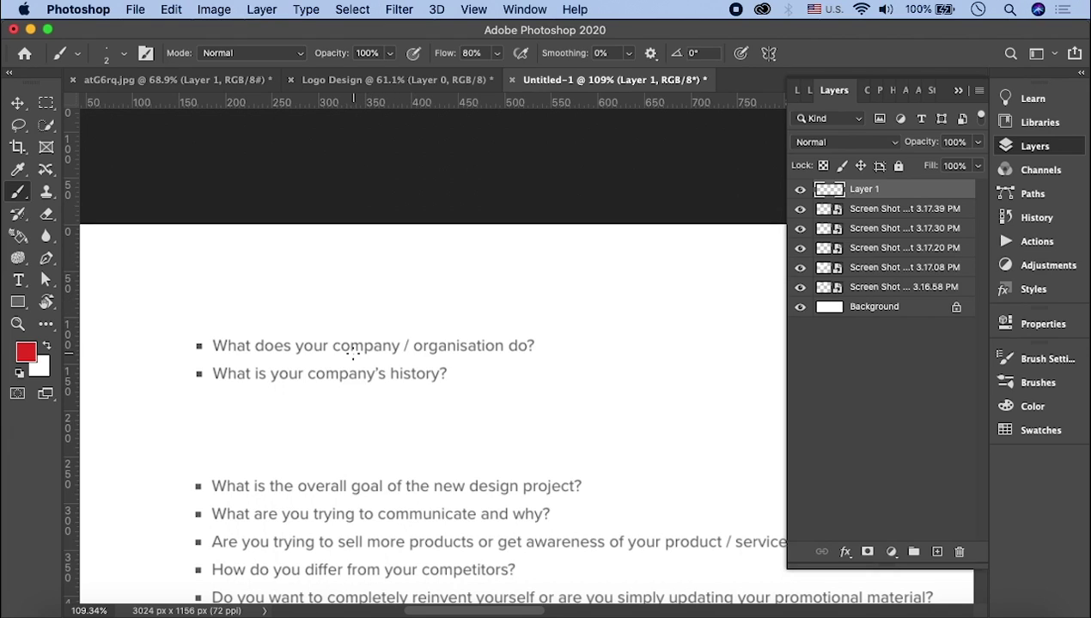
- Underline 'company' in red and handwrite 'filtered water' above the first question
{"action": "left_click_drag", "start_coordinate": [333, 353], "coordinate": [397, 346]}
{"action": "mouse_move", "coordinate": [533, 299]}
{"action": "left_mouse_down"}
{"action": "mouse_move", "coordinate": [531, 311]}
{"action": "mouse_move", "coordinate": [596, 298]}
{"action": "left_mouse_up"}
{"action": "mouse_move", "coordinate": [557, 330]}
{"action": "left_mouse_down"}
{"action": "mouse_move", "coordinate": [565, 343]}
{"action": "mouse_move", "coordinate": [613, 333]}
{"action": "mouse_move", "coordinate": [589, 319]}
{"action": "left_mouse_up"}
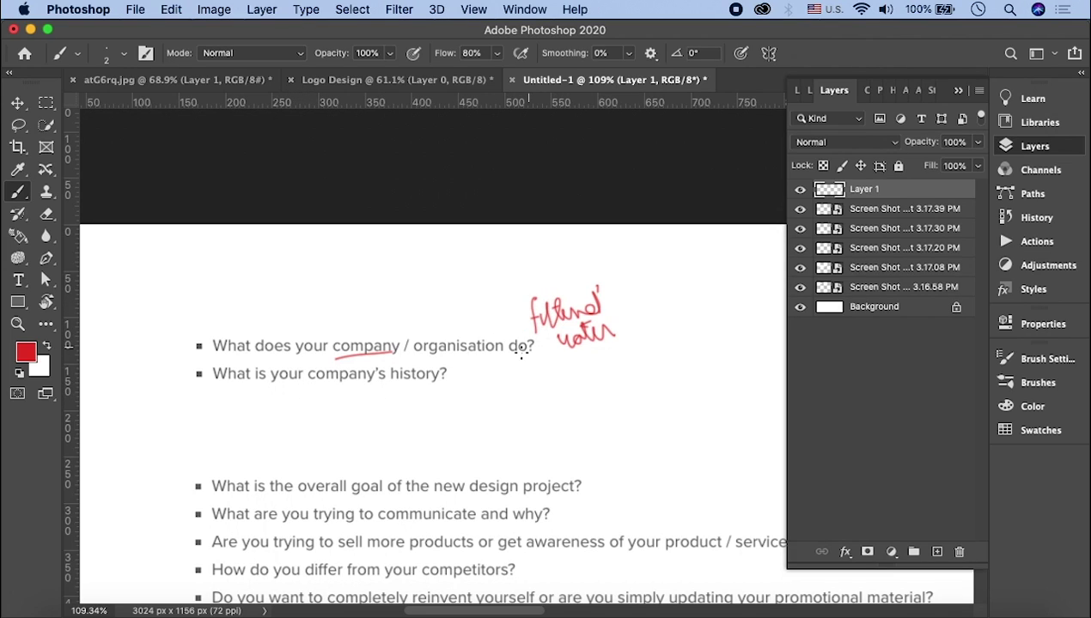
- Write '1958' beside the history question with an arrow and small circle sketches
{"action": "left_click_drag", "start_coordinate": [488, 383], "coordinate": [491, 398]}
{"action": "mouse_move", "coordinate": [507, 378]}
{"action": "left_mouse_down"}
{"action": "mouse_move", "coordinate": [503, 396]}
{"action": "mouse_move", "coordinate": [527, 378]}
{"action": "left_mouse_up"}
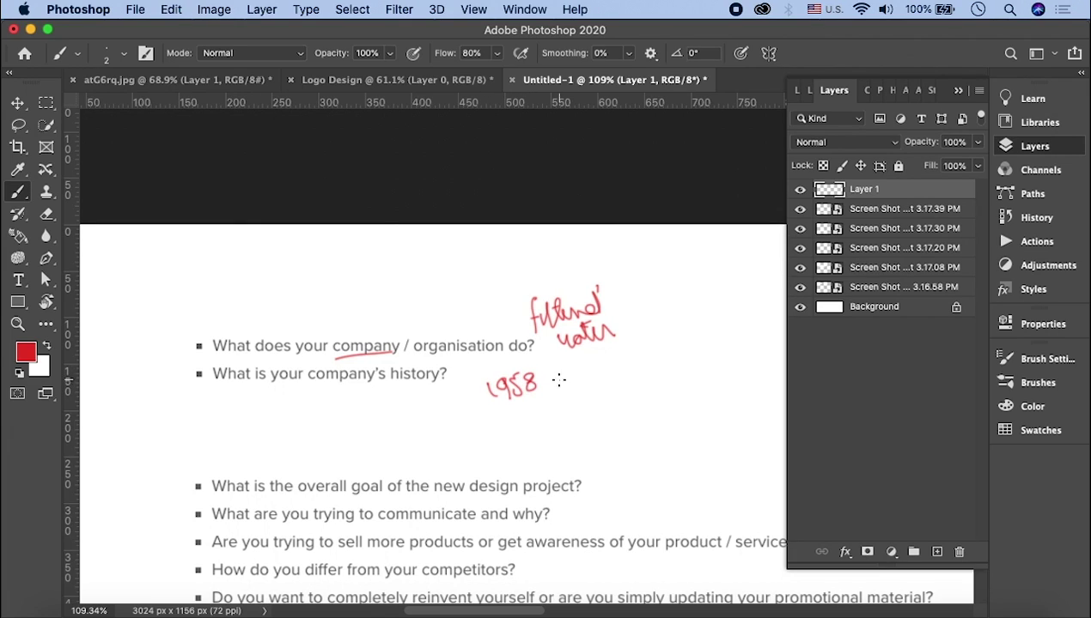
{"action": "left_click_drag", "start_coordinate": [463, 407], "coordinate": [472, 406]}
{"action": "mouse_move", "coordinate": [522, 417]}
{"action": "left_mouse_down"}
{"action": "mouse_move", "coordinate": [560, 406]}
{"action": "mouse_move", "coordinate": [567, 391]}
{"action": "left_mouse_up"}
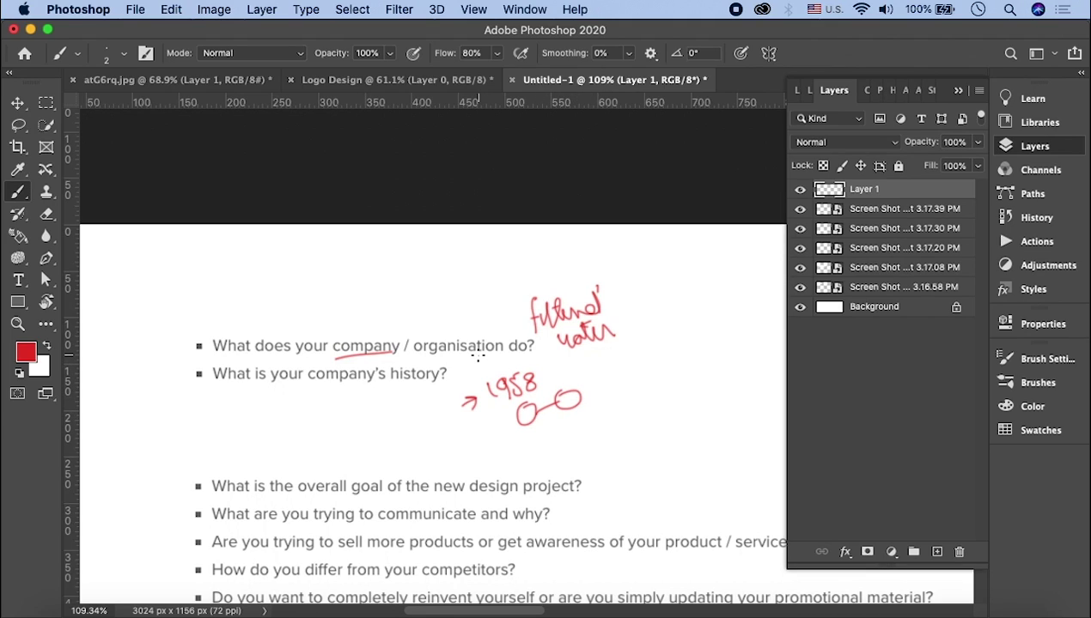
{"action": "mouse_move", "coordinate": [387, 407]}
{"action": "left_mouse_down"}
{"action": "mouse_move", "coordinate": [376, 417]}
{"action": "mouse_move", "coordinate": [388, 409]}
{"action": "left_mouse_up"}
- Underline 'overall goal' and draw an arrow down from the filtered water note
{"action": "scroll", "coordinate": [423, 400], "scroll_direction": "down", "scroll_amount": 3}
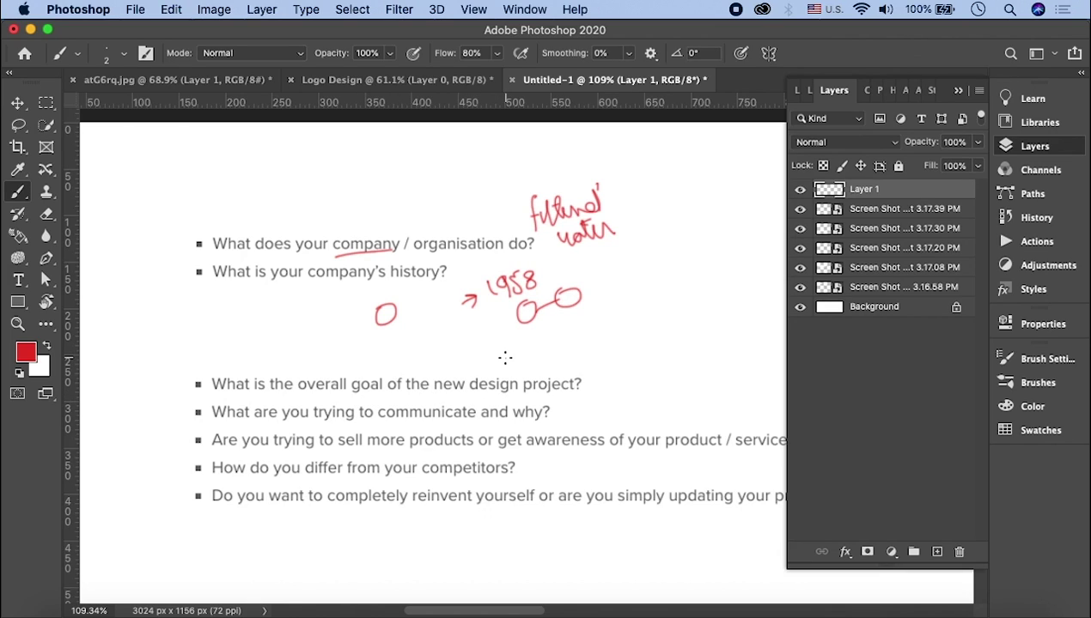
{"action": "left_click_drag", "start_coordinate": [301, 396], "coordinate": [379, 394]}
{"action": "left_click_drag", "start_coordinate": [617, 231], "coordinate": [633, 335]}
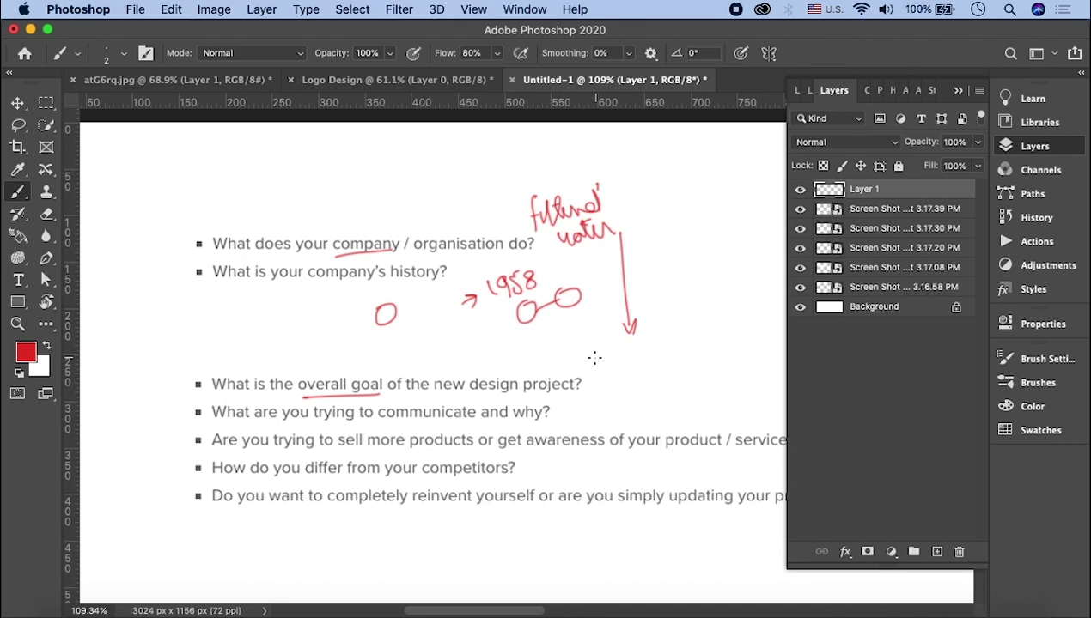
- Handwrite '3-5 star hotel, restaurants' at the end of the arrow
{"action": "mouse_move", "coordinate": [590, 347]}
{"action": "left_mouse_down"}
{"action": "mouse_move", "coordinate": [592, 364]}
{"action": "mouse_move", "coordinate": [601, 357]}
{"action": "left_mouse_up"}
{"action": "mouse_move", "coordinate": [610, 347]}
{"action": "left_mouse_down"}
{"action": "mouse_move", "coordinate": [605, 364]}
{"action": "mouse_move", "coordinate": [648, 347]}
{"action": "mouse_move", "coordinate": [732, 342]}
{"action": "left_mouse_up"}
{"action": "left_click_drag", "start_coordinate": [732, 335], "coordinate": [749, 303]}
{"action": "left_click", "coordinate": [759, 318]}
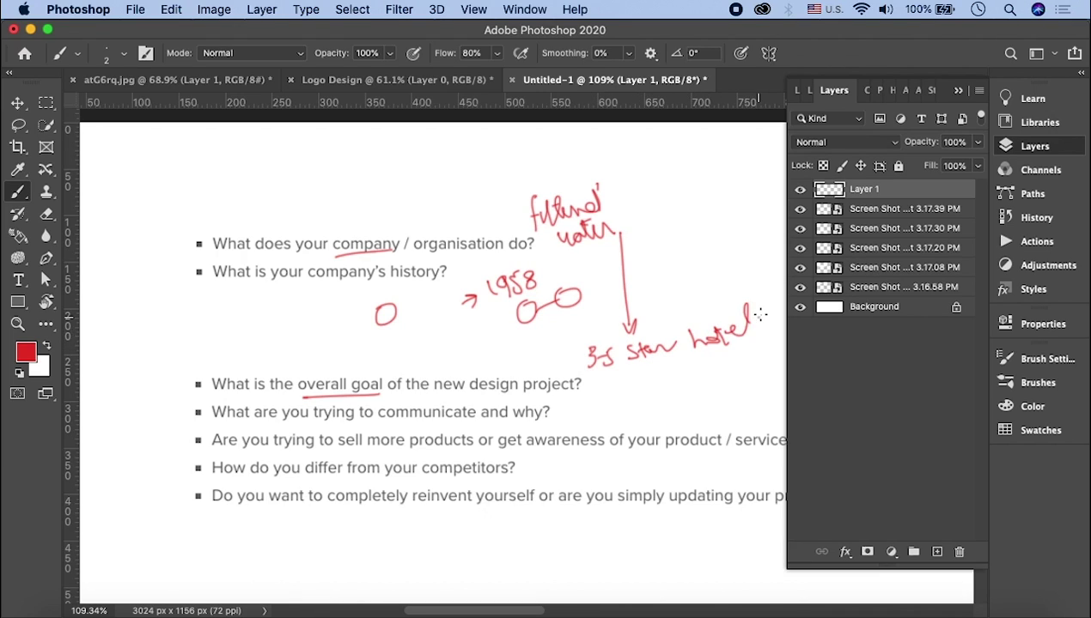
{"action": "left_click_drag", "start_coordinate": [611, 382], "coordinate": [767, 348]}
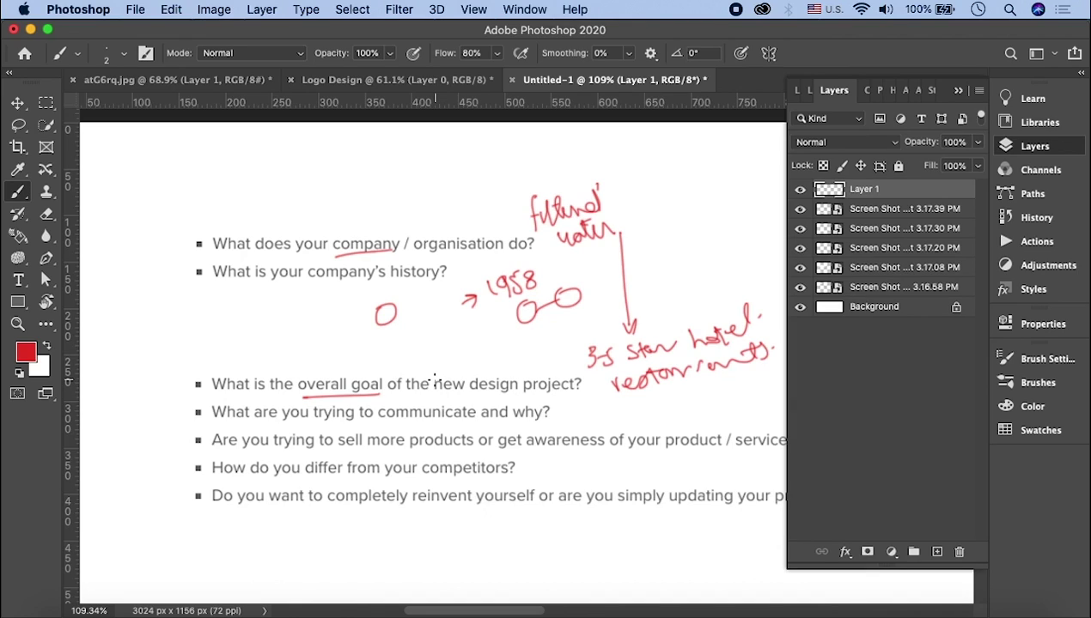
- Sketch a box with an upward arrow and underline the hotel and restaurants notes
{"action": "mouse_move", "coordinate": [662, 183]}
{"action": "left_mouse_down"}
{"action": "mouse_move", "coordinate": [722, 169]}
{"action": "mouse_move", "coordinate": [731, 230]}
{"action": "left_mouse_up"}
{"action": "left_click_drag", "start_coordinate": [722, 171], "coordinate": [733, 228]}
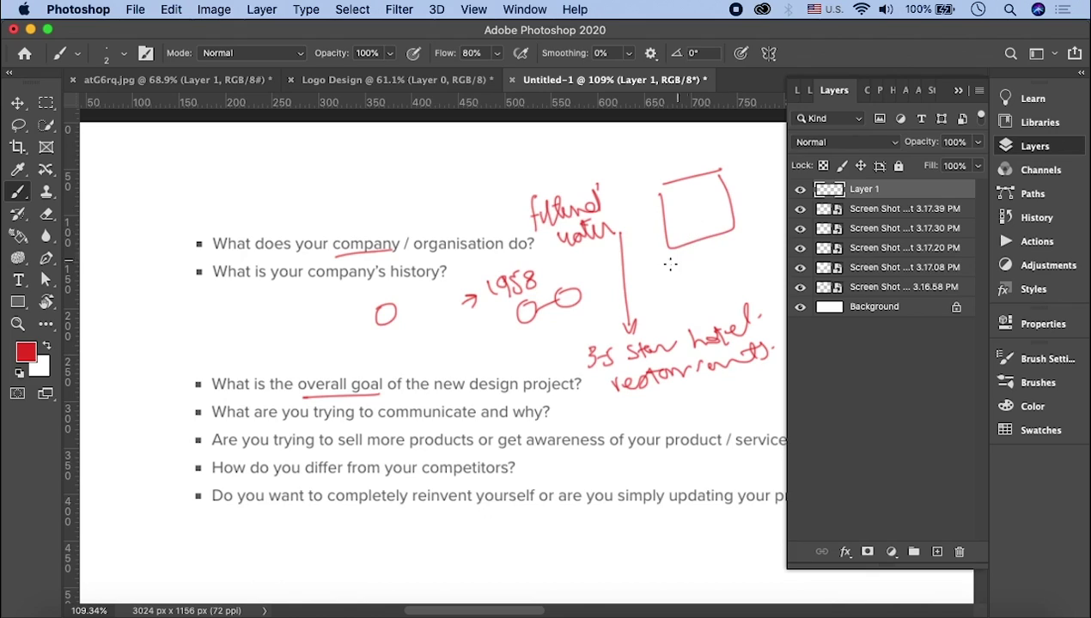
{"action": "mouse_move", "coordinate": [681, 266]}
{"action": "left_mouse_down"}
{"action": "mouse_move", "coordinate": [684, 293]}
{"action": "mouse_move", "coordinate": [696, 274]}
{"action": "left_mouse_up"}
{"action": "left_click_drag", "start_coordinate": [584, 344], "coordinate": [652, 329]}
{"action": "left_click_drag", "start_coordinate": [608, 411], "coordinate": [673, 393]}
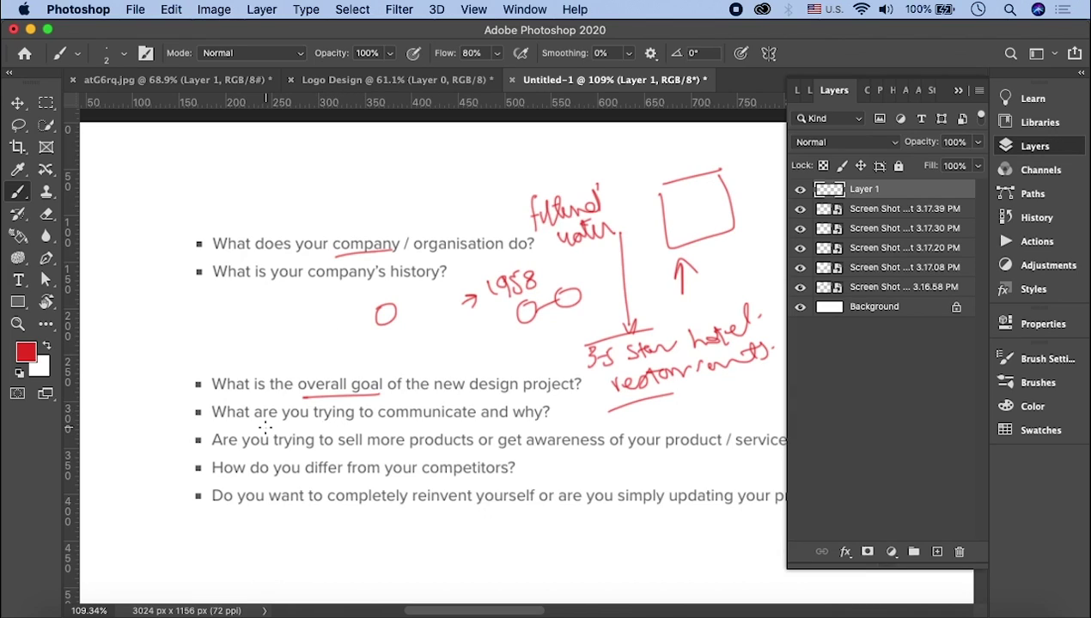
- Circle the communicate question's bullet and write 'Premium filtered' with a circled $10
{"action": "mouse_move", "coordinate": [196, 395]}
{"action": "left_mouse_down"}
{"action": "mouse_move", "coordinate": [188, 402]}
{"action": "mouse_move", "coordinate": [174, 371]}
{"action": "mouse_move", "coordinate": [182, 381]}
{"action": "left_mouse_up"}
{"action": "mouse_move", "coordinate": [139, 337]}
{"action": "left_mouse_down"}
{"action": "mouse_move", "coordinate": [228, 321]}
{"action": "mouse_move", "coordinate": [210, 352]}
{"action": "mouse_move", "coordinate": [268, 325]}
{"action": "left_mouse_up"}
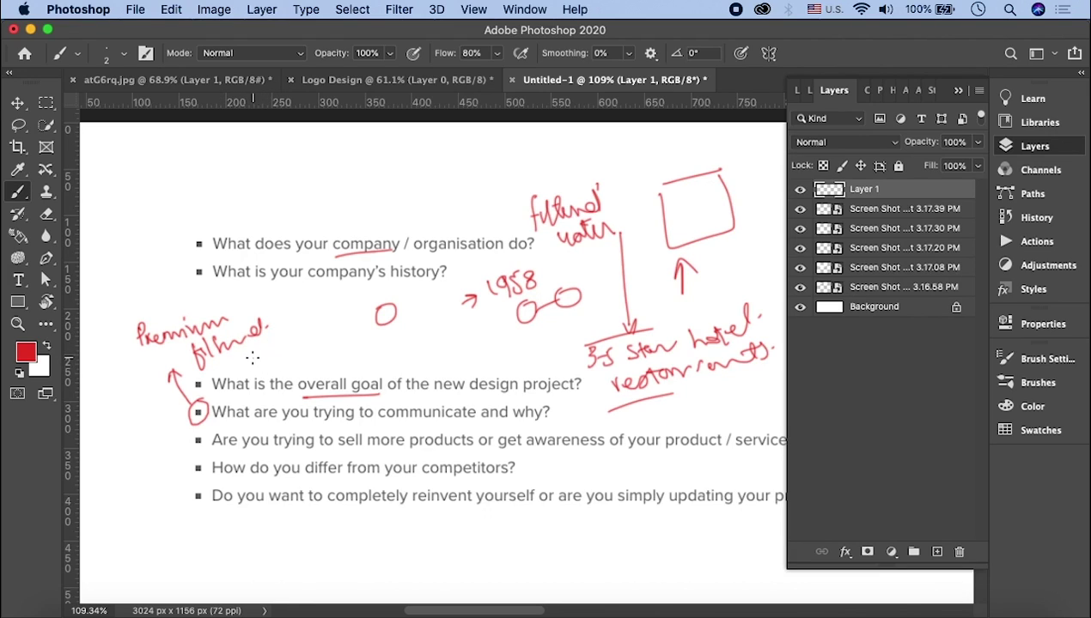
{"action": "mouse_move", "coordinate": [254, 355]}
{"action": "left_mouse_down"}
{"action": "mouse_move", "coordinate": [245, 350]}
{"action": "mouse_move", "coordinate": [249, 366]}
{"action": "mouse_move", "coordinate": [278, 345]}
{"action": "left_mouse_up"}
{"action": "left_click", "coordinate": [287, 356]}
{"action": "left_click_drag", "start_coordinate": [247, 351], "coordinate": [244, 363]}
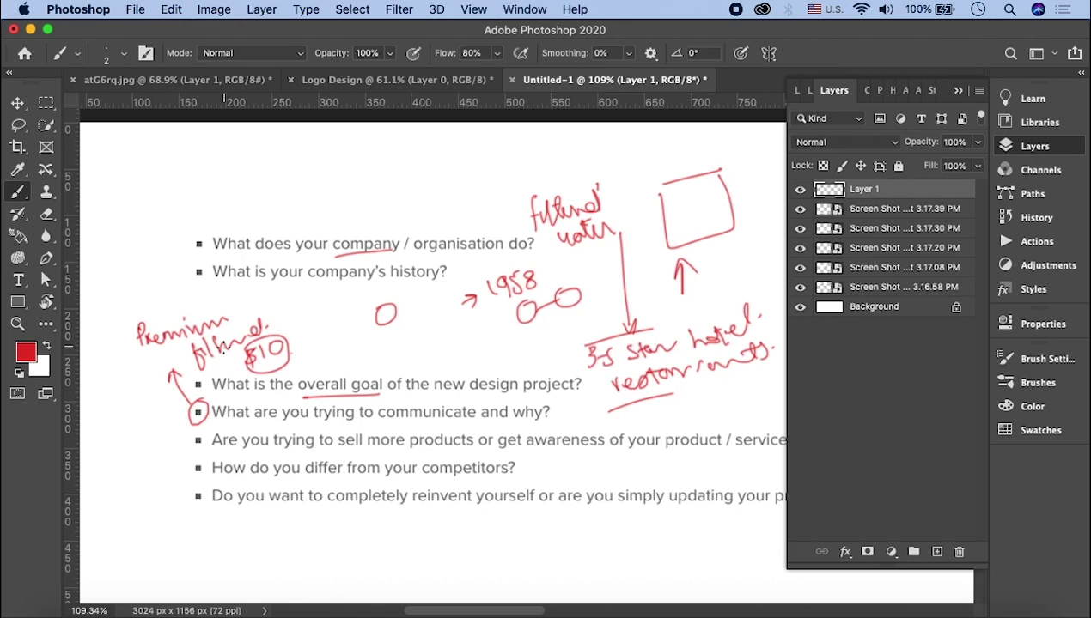
- Underline 'Premium', add an upward arrow and 'Natural', then collapse the Layers panel
{"action": "left_click_drag", "start_coordinate": [239, 326], "coordinate": [140, 347]}
{"action": "mouse_move", "coordinate": [129, 387]}
{"action": "left_mouse_down"}
{"action": "mouse_move", "coordinate": [135, 347]}
{"action": "mouse_move", "coordinate": [148, 359]}
{"action": "left_mouse_up"}
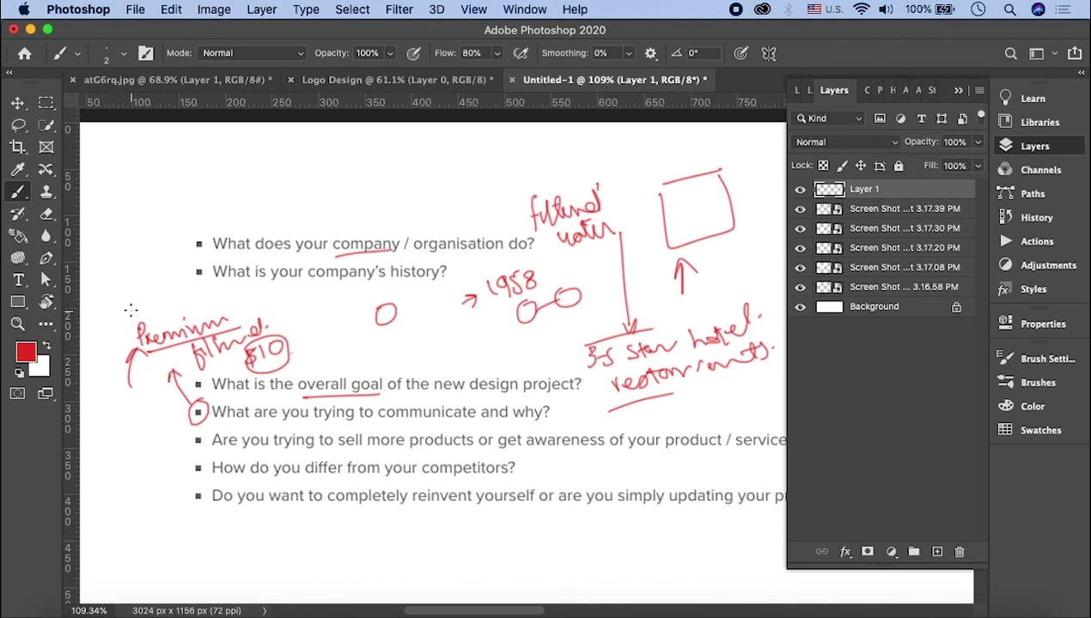
{"action": "mouse_move", "coordinate": [108, 308]}
{"action": "left_mouse_down"}
{"action": "mouse_move", "coordinate": [106, 330]}
{"action": "mouse_move", "coordinate": [120, 329]}
{"action": "mouse_move", "coordinate": [142, 301]}
{"action": "mouse_move", "coordinate": [165, 315]}
{"action": "mouse_move", "coordinate": [185, 292]}
{"action": "mouse_move", "coordinate": [184, 305]}
{"action": "mouse_move", "coordinate": [146, 296]}
{"action": "left_mouse_up"}
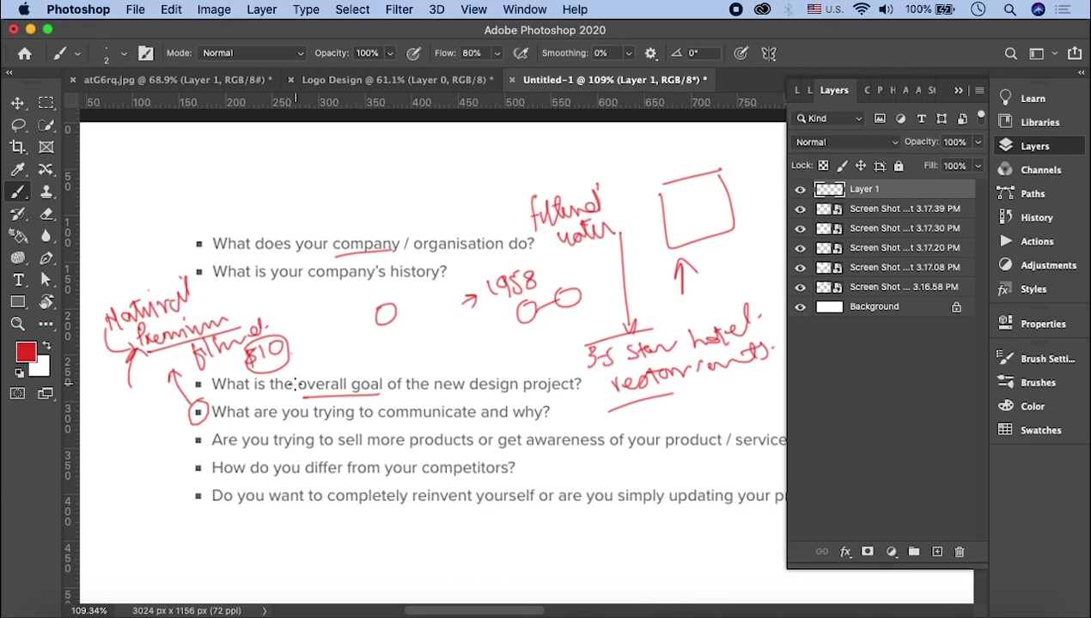
{"action": "left_click", "coordinate": [956, 93]}
{"action": "scroll", "coordinate": [730, 257], "scroll_direction": "down", "scroll_amount": 2}
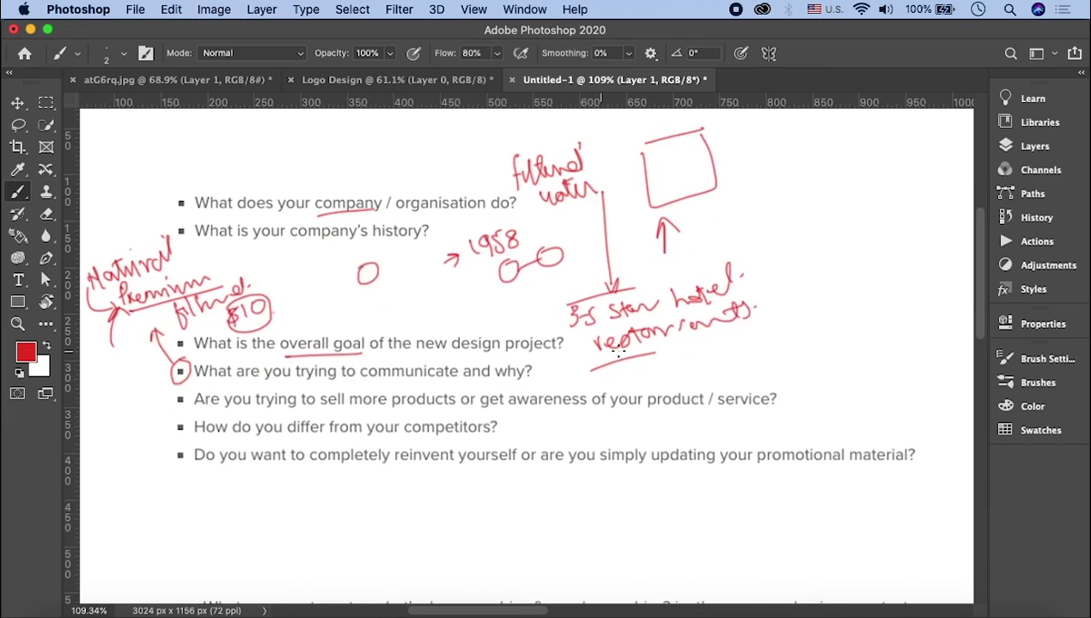
- Underline 'trying to sell more products' and draw an arrow to the competitors question
{"action": "scroll", "coordinate": [614, 347], "scroll_direction": "down", "scroll_amount": 2}
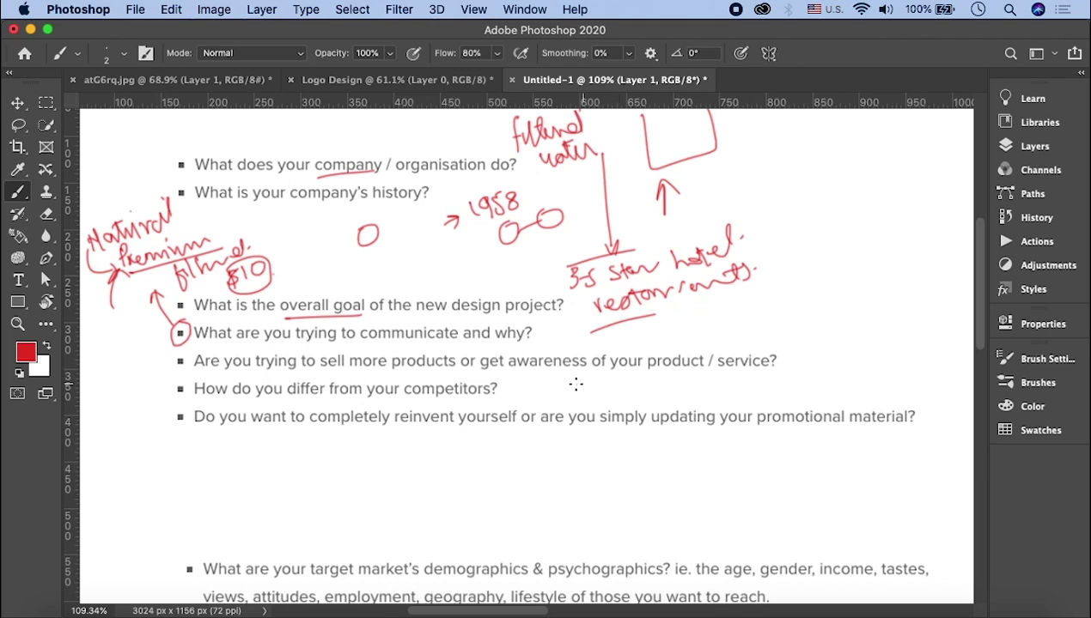
{"action": "left_click_drag", "start_coordinate": [284, 377], "coordinate": [410, 375]}
{"action": "left_click_drag", "start_coordinate": [136, 421], "coordinate": [182, 393]}
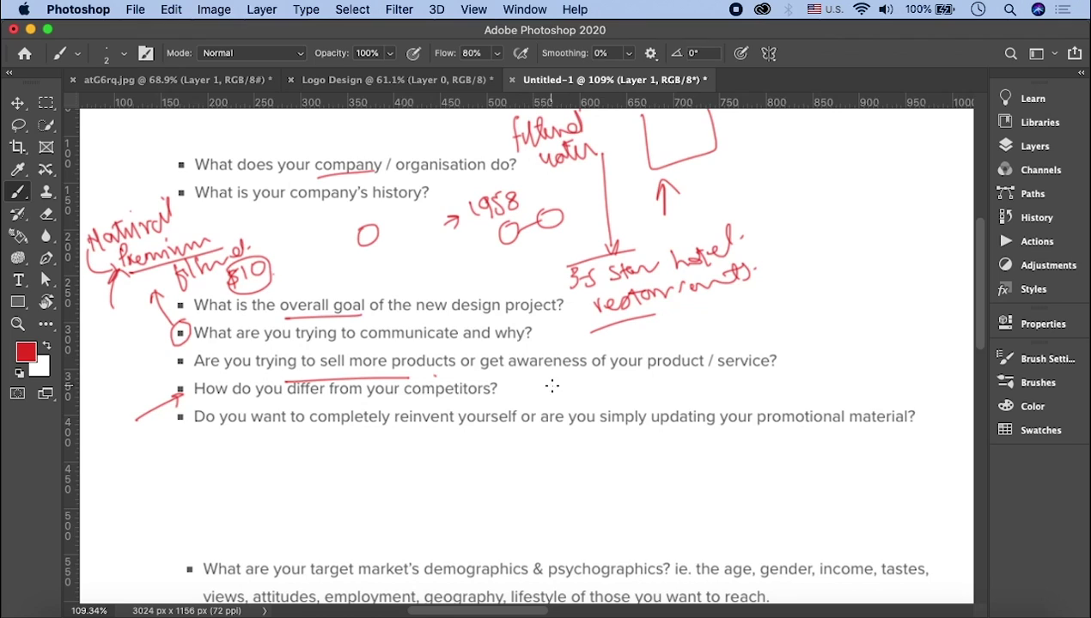
- Write and underline 'Nestle, Dasani' beside the competitors question, then circle the last bullet
{"action": "mouse_move", "coordinate": [544, 393]}
{"action": "left_mouse_down"}
{"action": "mouse_move", "coordinate": [557, 378]}
{"action": "mouse_move", "coordinate": [563, 394]}
{"action": "mouse_move", "coordinate": [606, 398]}
{"action": "left_mouse_up"}
{"action": "left_click", "coordinate": [600, 391]}
{"action": "mouse_move", "coordinate": [621, 378]}
{"action": "left_mouse_down"}
{"action": "mouse_move", "coordinate": [620, 397]}
{"action": "mouse_move", "coordinate": [706, 393]}
{"action": "mouse_move", "coordinate": [711, 403]}
{"action": "mouse_move", "coordinate": [817, 391]}
{"action": "left_mouse_up"}
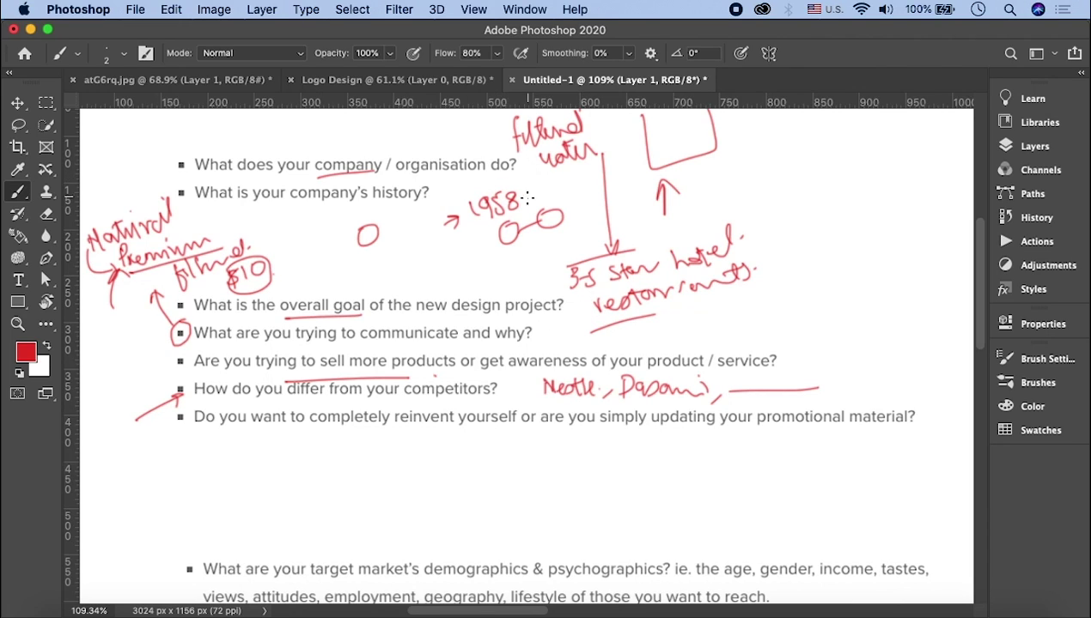
{"action": "left_click_drag", "start_coordinate": [546, 398], "coordinate": [676, 405]}
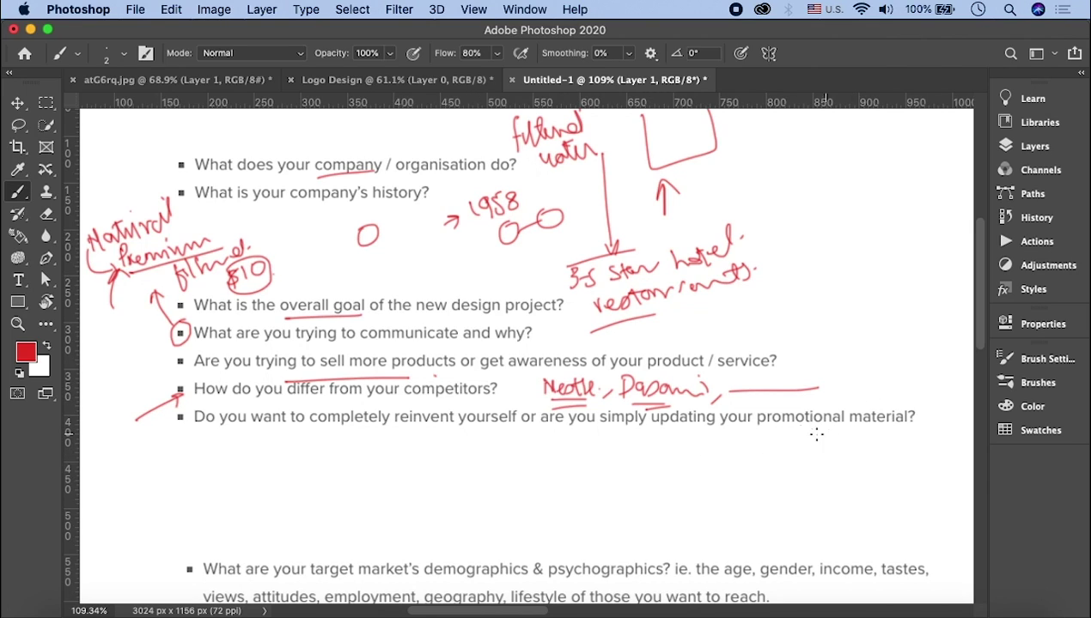
{"action": "left_click_drag", "start_coordinate": [179, 410], "coordinate": [181, 405]}
- Double-underline 'history?', cross the 1 in 1958, and underline 'promotional material'
{"action": "left_click_drag", "start_coordinate": [395, 206], "coordinate": [427, 199]}
{"action": "left_click_drag", "start_coordinate": [397, 214], "coordinate": [426, 208]}
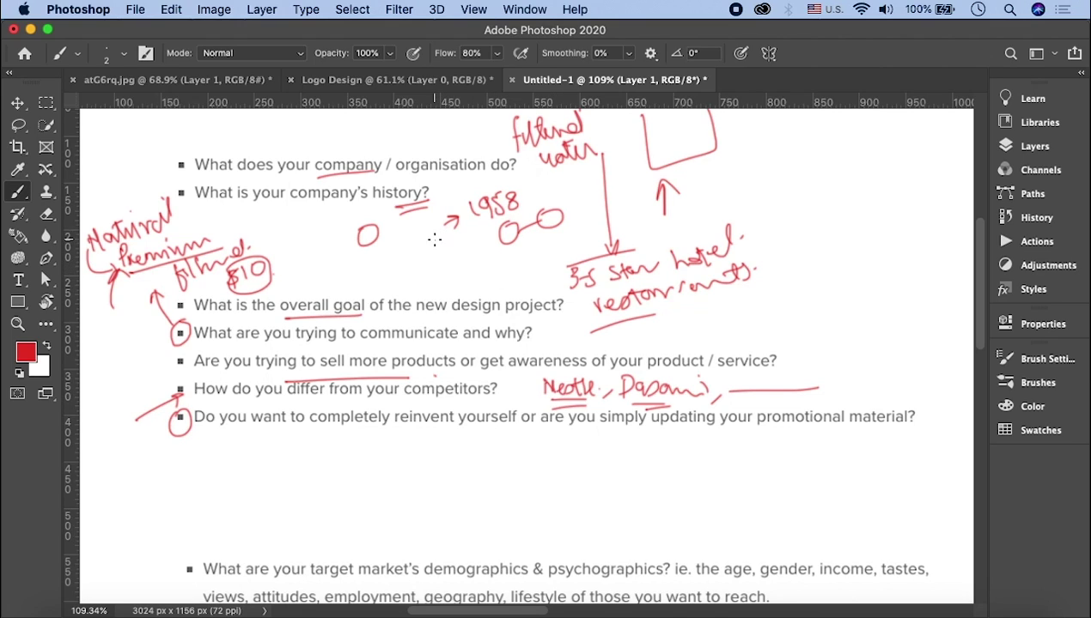
{"action": "mouse_move", "coordinate": [469, 202]}
{"action": "left_mouse_down"}
{"action": "mouse_move", "coordinate": [477, 223]}
{"action": "mouse_move", "coordinate": [500, 189]}
{"action": "mouse_move", "coordinate": [515, 214]}
{"action": "left_mouse_up"}
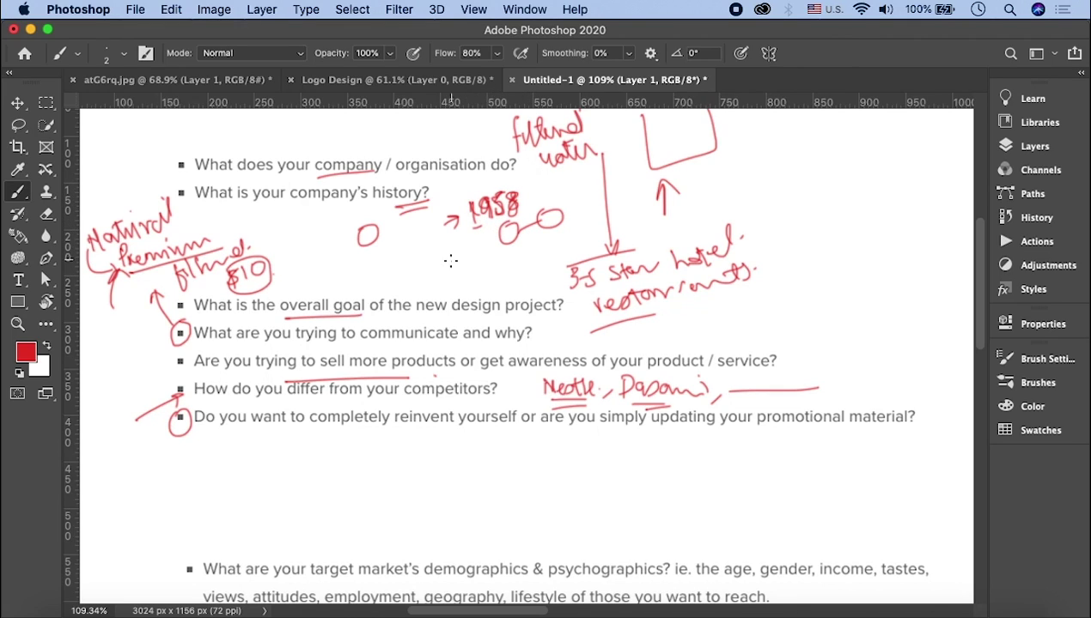
{"action": "left_click_drag", "start_coordinate": [764, 431], "coordinate": [910, 431]}
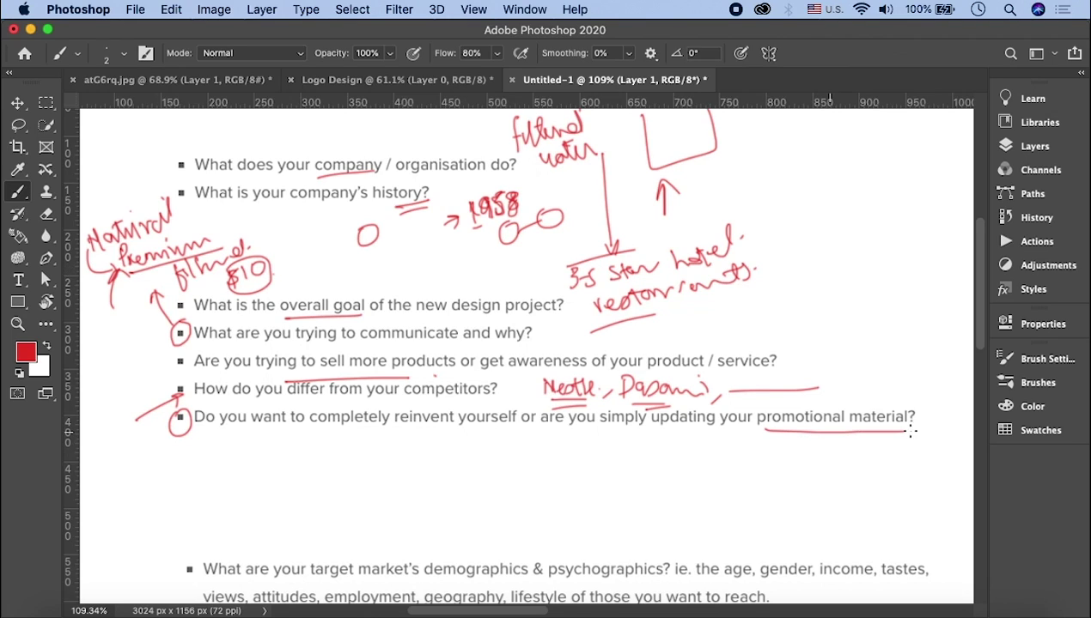
- Handwrite 'Rebrand' with 'Brand New' stacked above it
{"action": "mouse_move", "coordinate": [844, 365]}
{"action": "left_mouse_down"}
{"action": "mouse_move", "coordinate": [843, 391]}
{"action": "mouse_move", "coordinate": [925, 387]}
{"action": "mouse_move", "coordinate": [930, 358]}
{"action": "left_mouse_up"}
{"action": "left_click_drag", "start_coordinate": [845, 400], "coordinate": [904, 398]}
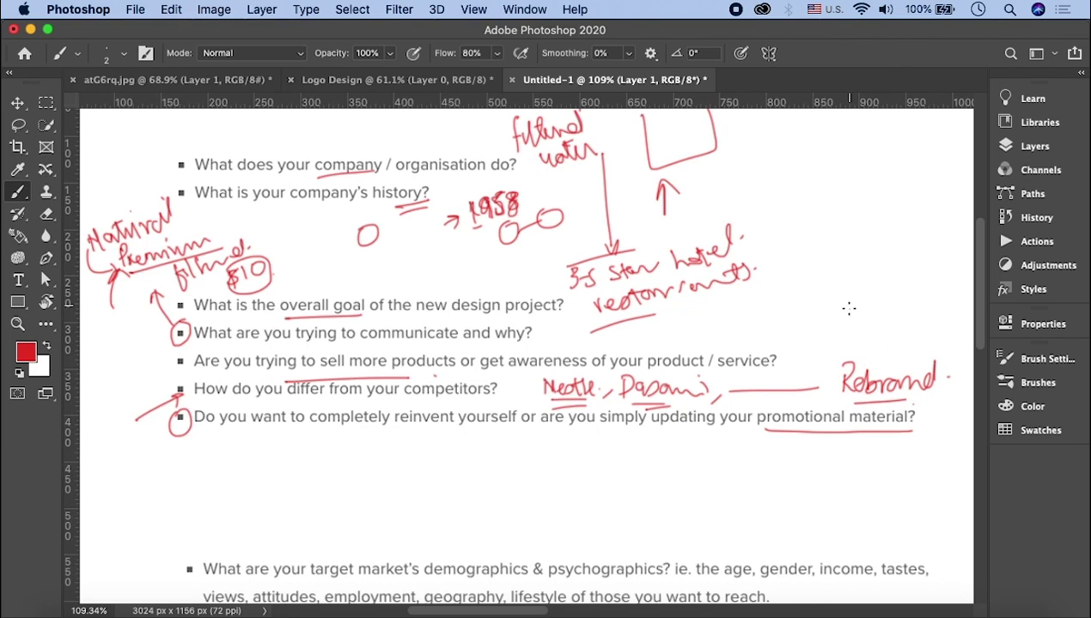
{"action": "mouse_move", "coordinate": [843, 324]}
{"action": "left_mouse_down"}
{"action": "mouse_move", "coordinate": [843, 306]}
{"action": "mouse_move", "coordinate": [855, 325]}
{"action": "mouse_move", "coordinate": [890, 314]}
{"action": "left_mouse_up"}
{"action": "mouse_move", "coordinate": [861, 265]}
{"action": "left_mouse_down"}
{"action": "mouse_move", "coordinate": [864, 287]}
{"action": "mouse_move", "coordinate": [910, 276]}
{"action": "mouse_move", "coordinate": [927, 255]}
{"action": "left_mouse_up"}
{"action": "left_click", "coordinate": [946, 268]}
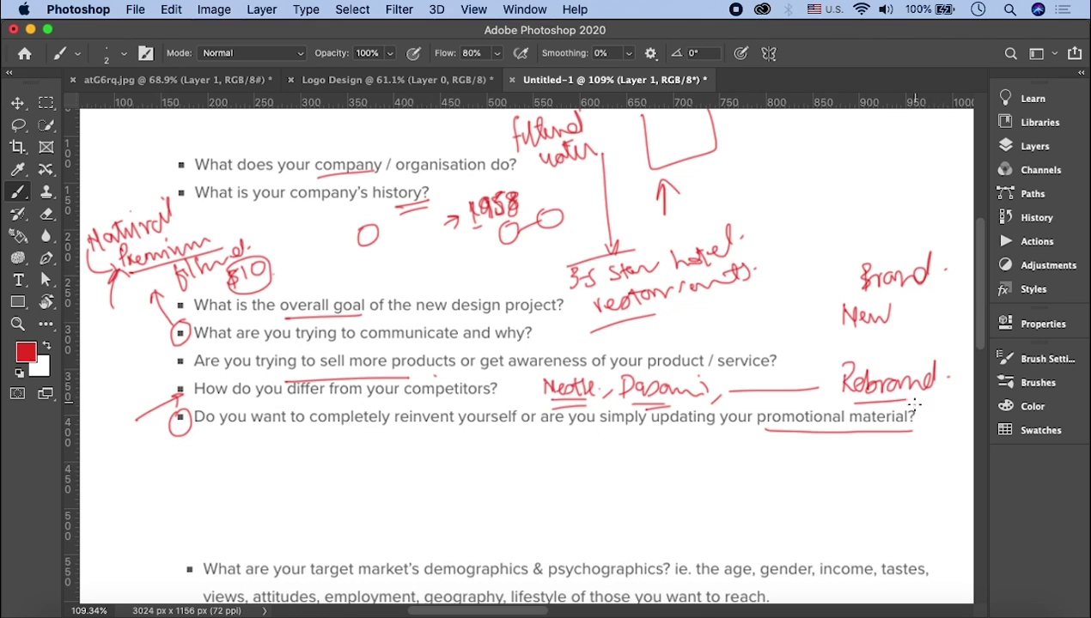
- Draw a curved arrow to 'Look & feel' and link Dasani to Rebrand
{"action": "mouse_move", "coordinate": [921, 397]}
{"action": "left_mouse_down"}
{"action": "mouse_move", "coordinate": [900, 457]}
{"action": "mouse_move", "coordinate": [916, 449]}
{"action": "left_mouse_up"}
{"action": "left_click_drag", "start_coordinate": [728, 393], "coordinate": [817, 389]}
{"action": "mouse_move", "coordinate": [792, 471]}
{"action": "left_mouse_down"}
{"action": "mouse_move", "coordinate": [797, 487]}
{"action": "mouse_move", "coordinate": [867, 479]}
{"action": "mouse_move", "coordinate": [873, 491]}
{"action": "mouse_move", "coordinate": [820, 536]}
{"action": "mouse_move", "coordinate": [875, 512]}
{"action": "left_mouse_up"}
{"action": "left_click", "coordinate": [886, 511]}
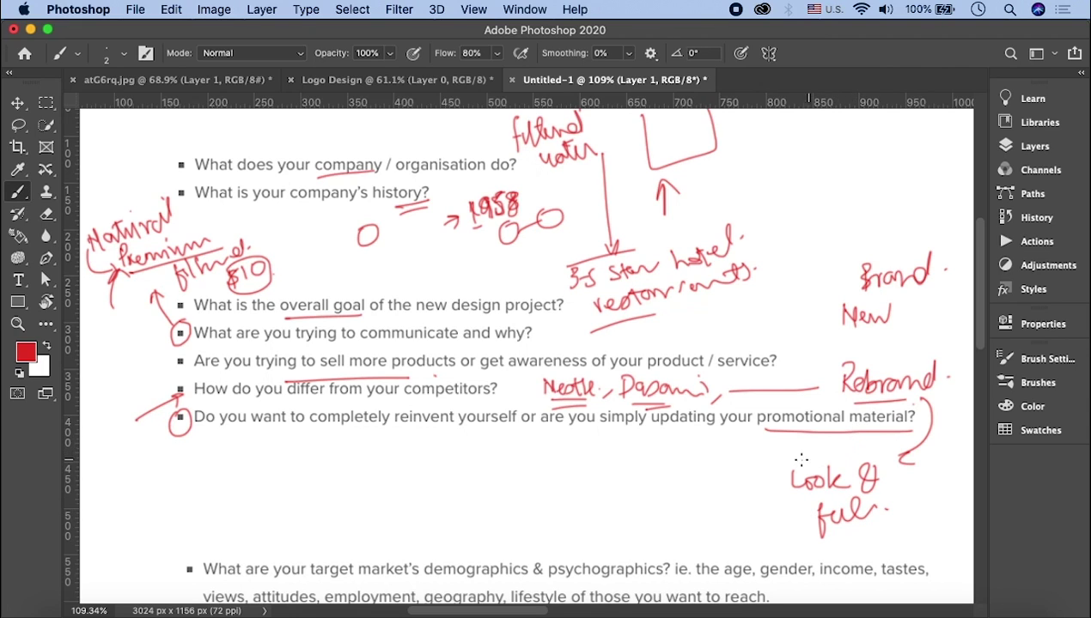
{"action": "scroll", "coordinate": [825, 382], "scroll_direction": "down", "scroll_amount": 5}
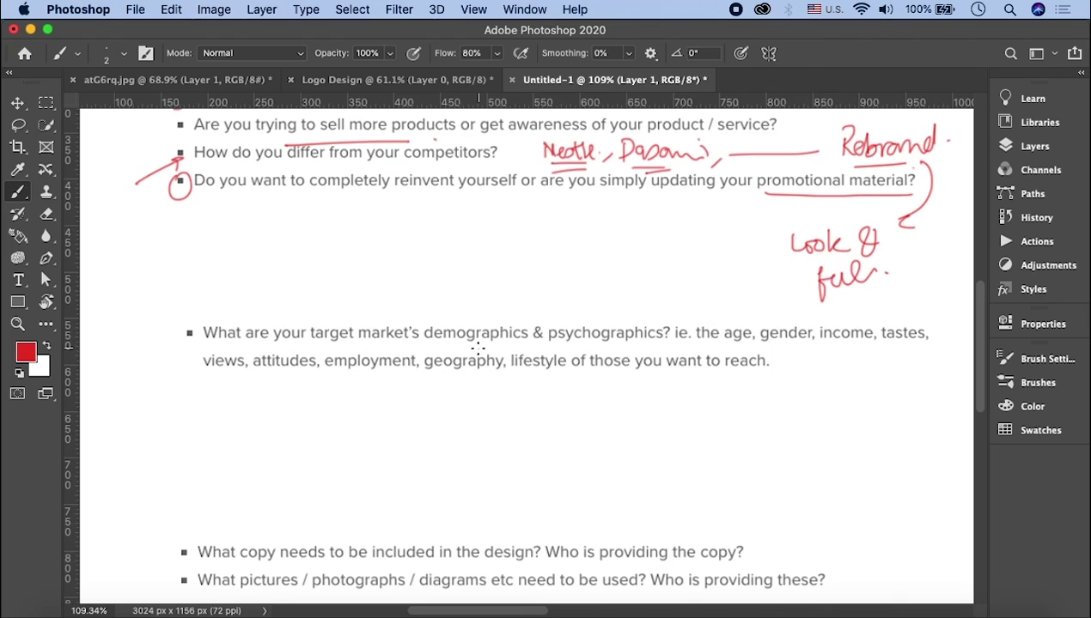
- Underline 'demographics', 'age' and 'gender' in red in the target-market line
{"action": "scroll", "coordinate": [477, 348], "scroll_direction": "up", "scroll_amount": 1}
{"action": "scroll", "coordinate": [477, 348], "scroll_direction": "up", "scroll_amount": 4}
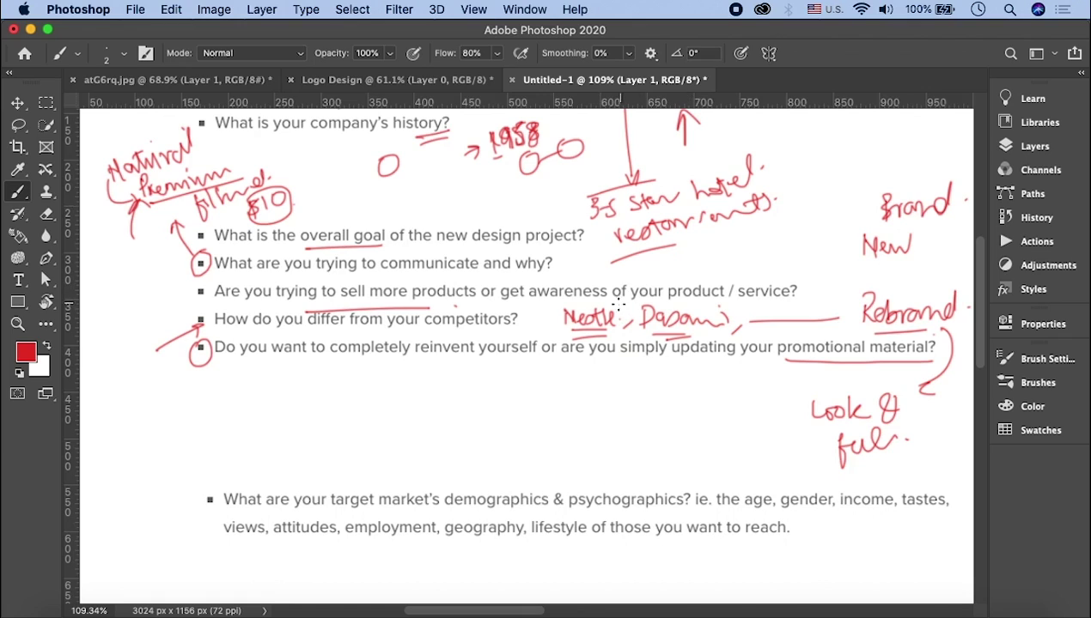
{"action": "left_click_drag", "start_coordinate": [458, 516], "coordinate": [531, 515]}
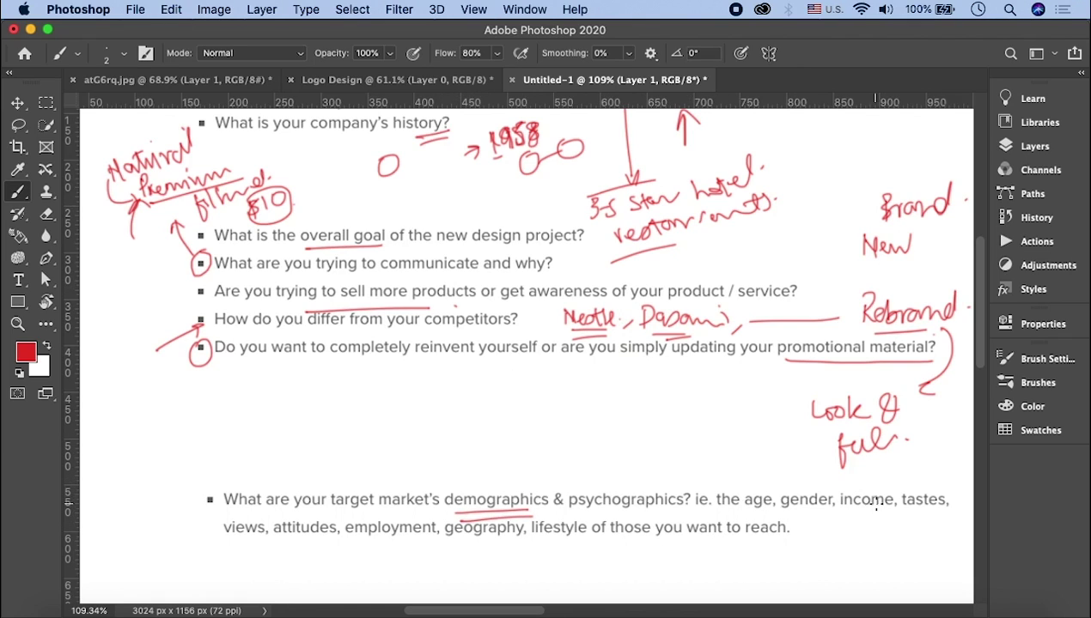
{"action": "left_click_drag", "start_coordinate": [746, 508], "coordinate": [894, 512]}
- Circle 'copy' and arrow it to 'Symbol. Pictorial marks', underlining 'Symbol'
{"action": "scroll", "coordinate": [349, 234], "scroll_direction": "down", "scroll_amount": 4}
{"action": "scroll", "coordinate": [349, 235], "scroll_direction": "down", "scroll_amount": 2}
{"action": "scroll", "coordinate": [349, 235], "scroll_direction": "down", "scroll_amount": 5}
{"action": "scroll", "coordinate": [349, 235], "scroll_direction": "down", "scroll_amount": 4}
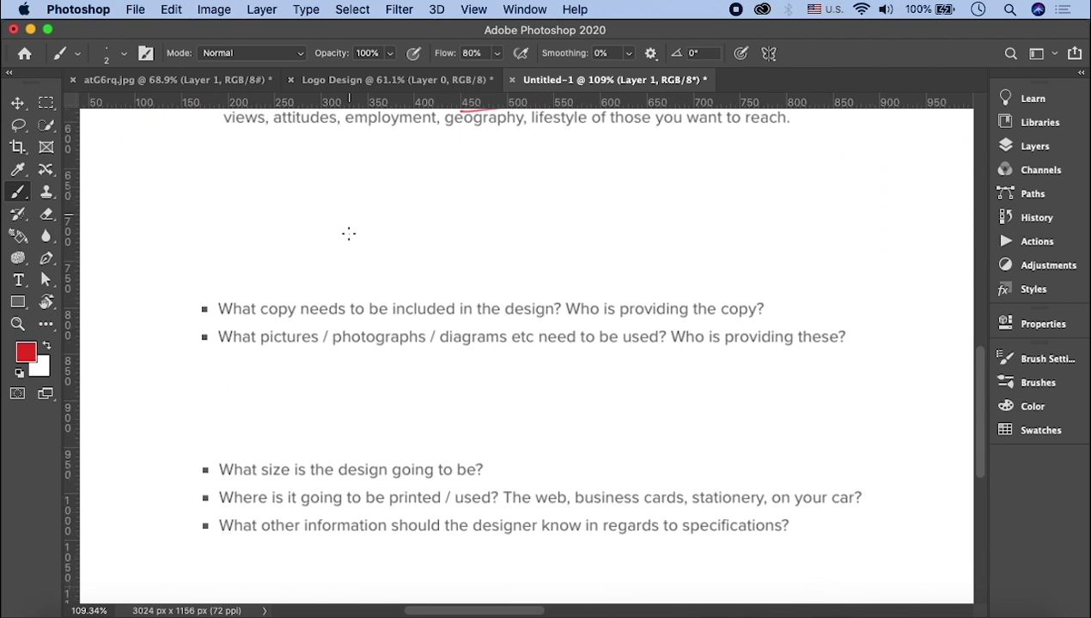
{"action": "left_click_drag", "start_coordinate": [219, 276], "coordinate": [189, 292]}
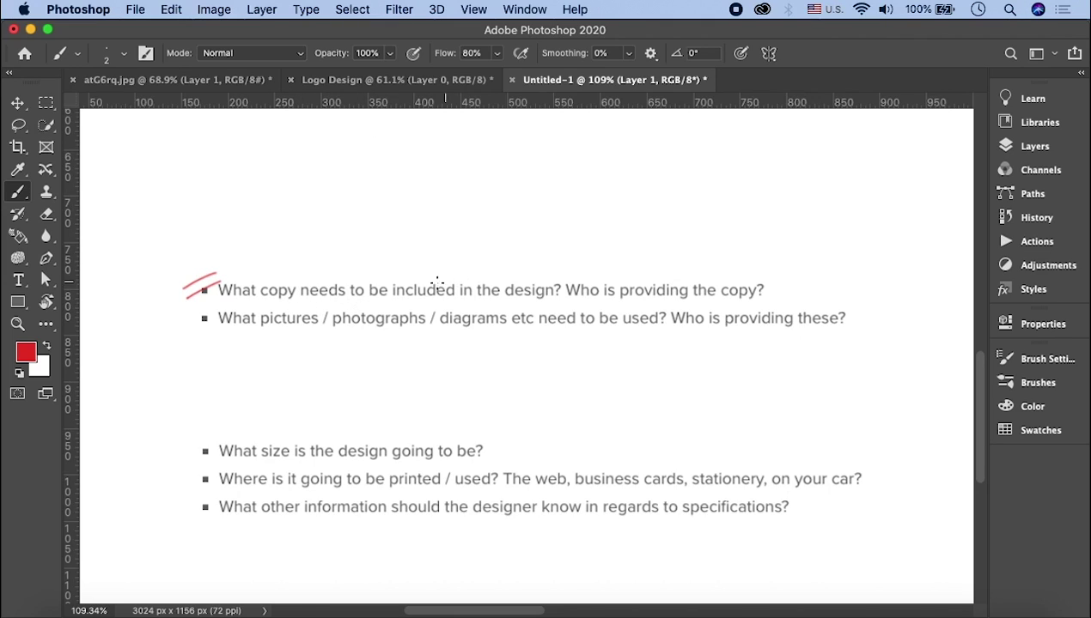
{"action": "mouse_move", "coordinate": [283, 269]}
{"action": "left_mouse_down"}
{"action": "mouse_move", "coordinate": [317, 244]}
{"action": "mouse_move", "coordinate": [319, 254]}
{"action": "left_mouse_up"}
{"action": "mouse_move", "coordinate": [337, 215]}
{"action": "left_mouse_down"}
{"action": "mouse_move", "coordinate": [324, 234]}
{"action": "mouse_move", "coordinate": [410, 209]}
{"action": "mouse_move", "coordinate": [396, 258]}
{"action": "mouse_move", "coordinate": [440, 252]}
{"action": "mouse_move", "coordinate": [506, 201]}
{"action": "mouse_move", "coordinate": [581, 204]}
{"action": "mouse_move", "coordinate": [596, 182]}
{"action": "mouse_move", "coordinate": [632, 191]}
{"action": "left_mouse_up"}
{"action": "left_click", "coordinate": [641, 184]}
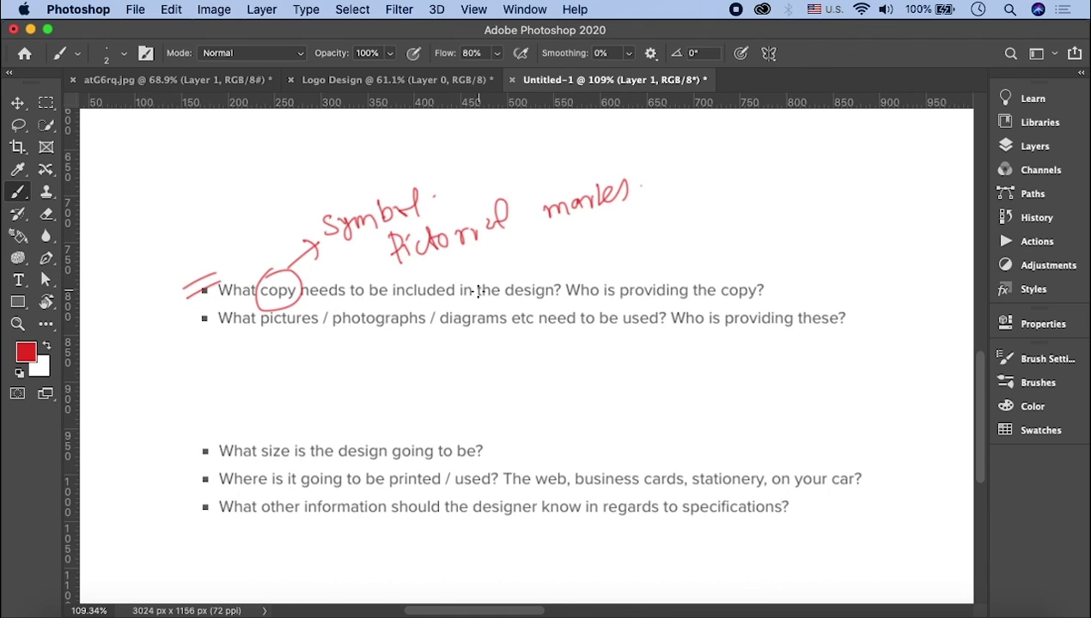
{"action": "left_click_drag", "start_coordinate": [347, 244], "coordinate": [394, 225]}
- Scroll around the brief to review the markup and return to the copy question
{"action": "scroll", "coordinate": [446, 301], "scroll_direction": "up", "scroll_amount": 2}
{"action": "scroll", "coordinate": [446, 300], "scroll_direction": "up", "scroll_amount": 5}
{"action": "scroll", "coordinate": [445, 301], "scroll_direction": "down", "scroll_amount": 3}
{"action": "scroll", "coordinate": [445, 301], "scroll_direction": "up", "scroll_amount": 1}
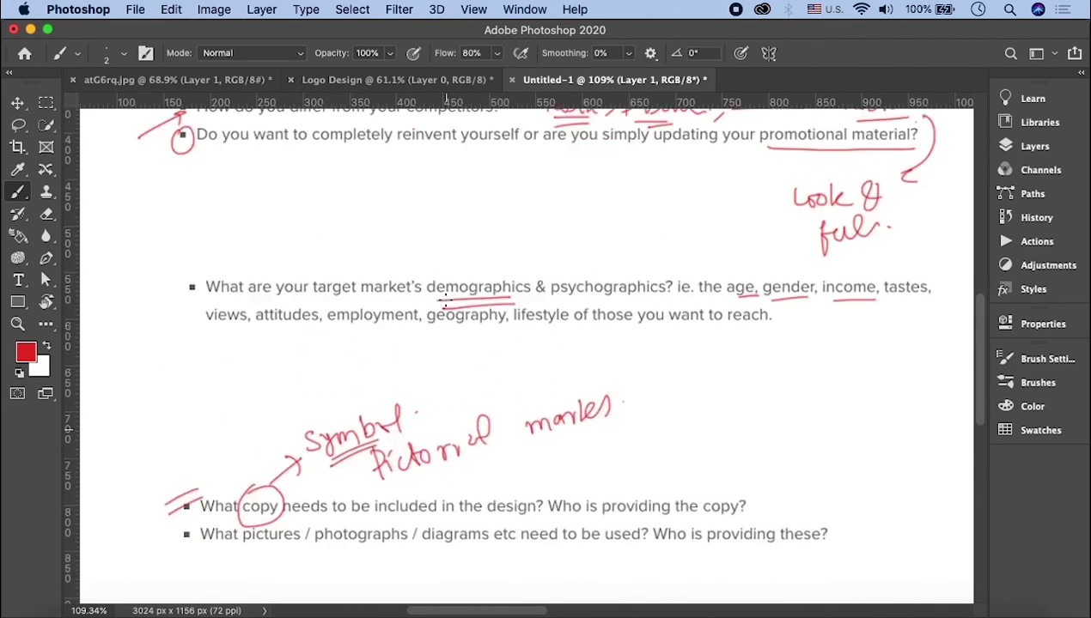
{"action": "scroll", "coordinate": [446, 301], "scroll_direction": "up", "scroll_amount": 2}
{"action": "scroll", "coordinate": [446, 301], "scroll_direction": "right", "scroll_amount": 1}
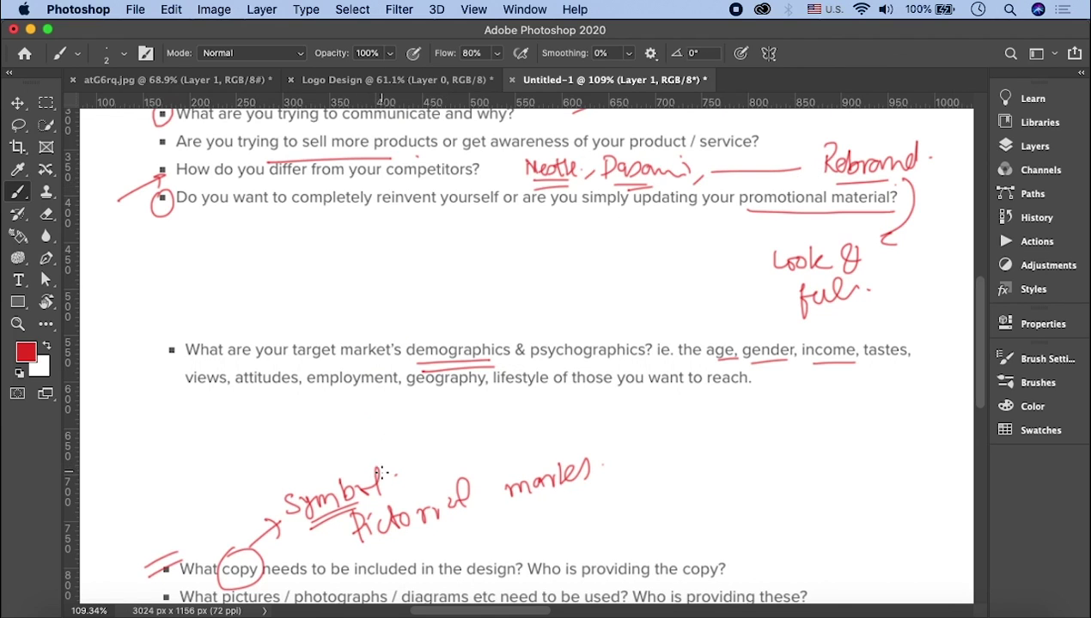
{"action": "scroll", "coordinate": [376, 472], "scroll_direction": "down", "scroll_amount": 5}
{"action": "scroll", "coordinate": [378, 471], "scroll_direction": "down", "scroll_amount": 1}
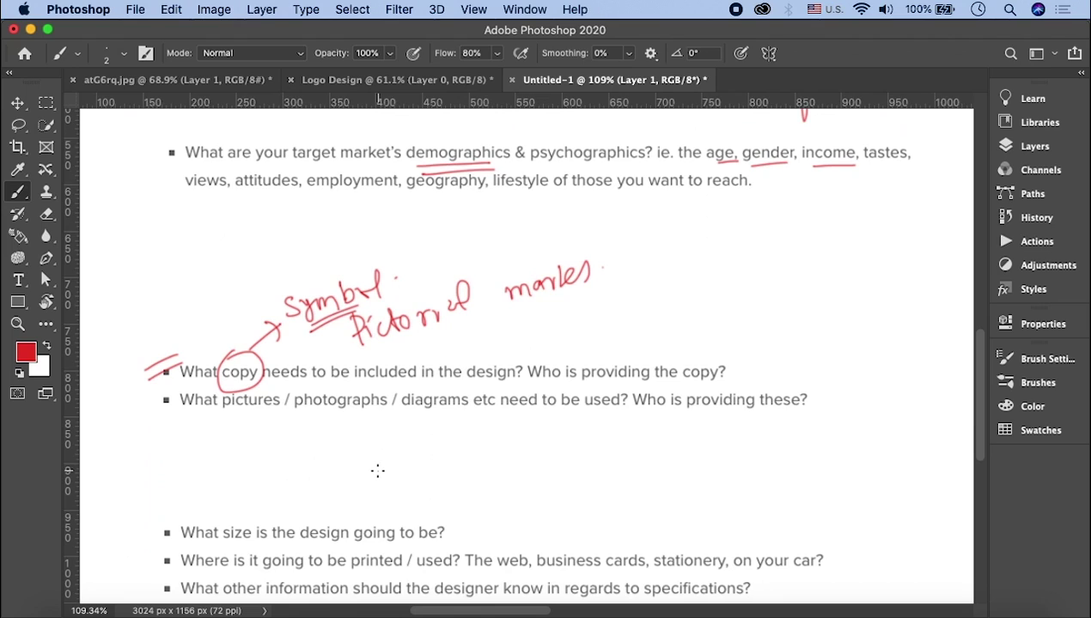
{"action": "scroll", "coordinate": [378, 470], "scroll_direction": "down", "scroll_amount": 2}
{"action": "scroll", "coordinate": [378, 470], "scroll_direction": "down", "scroll_amount": 1}
{"action": "scroll", "coordinate": [378, 471], "scroll_direction": "down", "scroll_amount": 1}
{"action": "scroll", "coordinate": [378, 471], "scroll_direction": "down", "scroll_amount": 1}
{"action": "scroll", "coordinate": [378, 470], "scroll_direction": "up", "scroll_amount": 1}
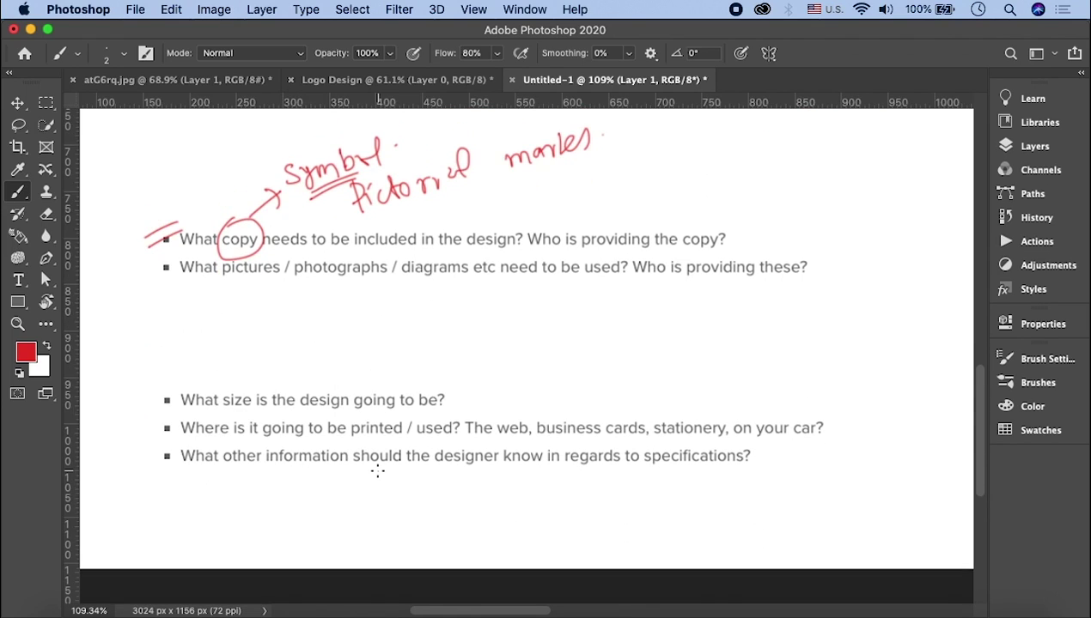
- Double-underline 'pictures' and 'photographs' and ring the copy and pictures bullets with an oval
{"action": "left_click_drag", "start_coordinate": [234, 286], "coordinate": [262, 288]}
{"action": "left_click_drag", "start_coordinate": [318, 286], "coordinate": [369, 278]}
{"action": "left_click_drag", "start_coordinate": [313, 294], "coordinate": [363, 289]}
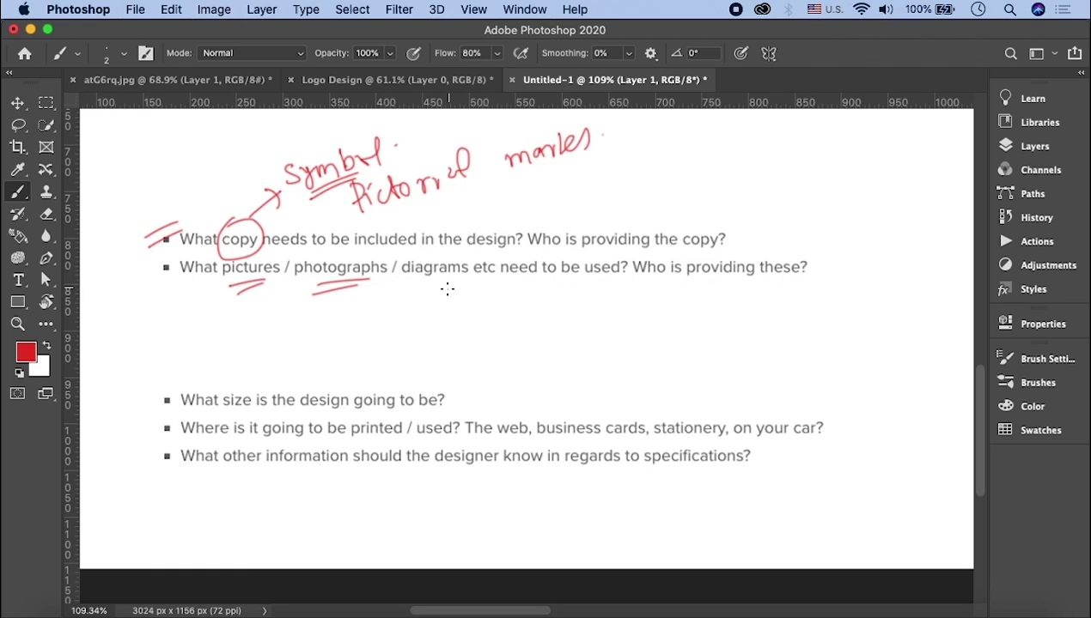
{"action": "left_click_drag", "start_coordinate": [178, 220], "coordinate": [171, 277]}
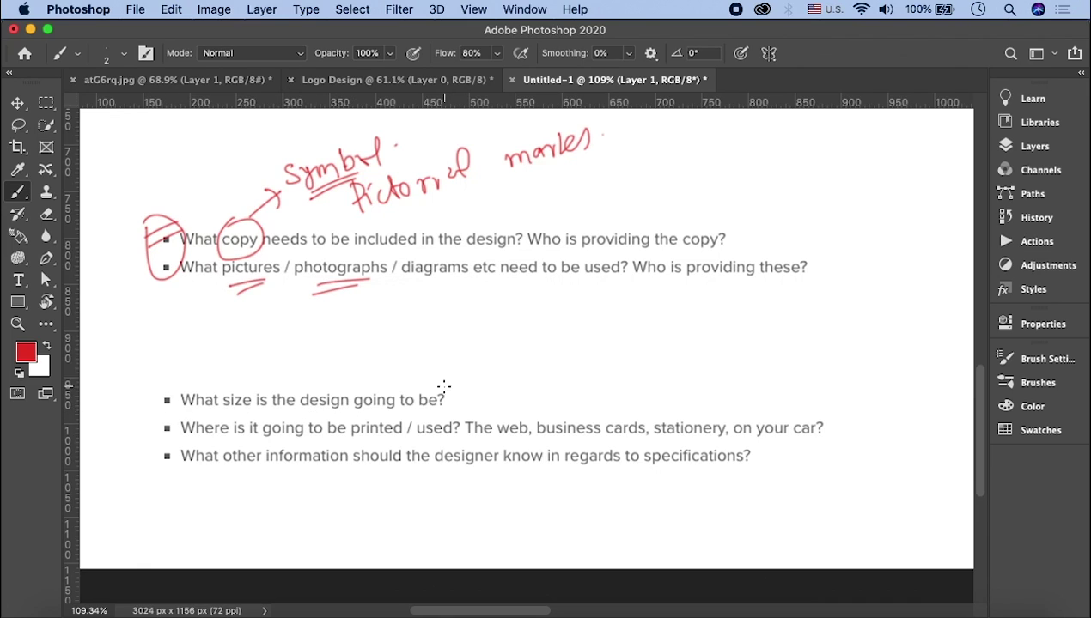
- Tick the size question, box 'printed / used', and begin a bottle sketch
{"action": "left_click_drag", "start_coordinate": [441, 401], "coordinate": [462, 393]}
{"action": "left_click_drag", "start_coordinate": [443, 407], "coordinate": [464, 399]}
{"action": "mouse_move", "coordinate": [347, 419]}
{"action": "left_mouse_down"}
{"action": "mouse_move", "coordinate": [348, 435]}
{"action": "mouse_move", "coordinate": [409, 421]}
{"action": "left_mouse_up"}
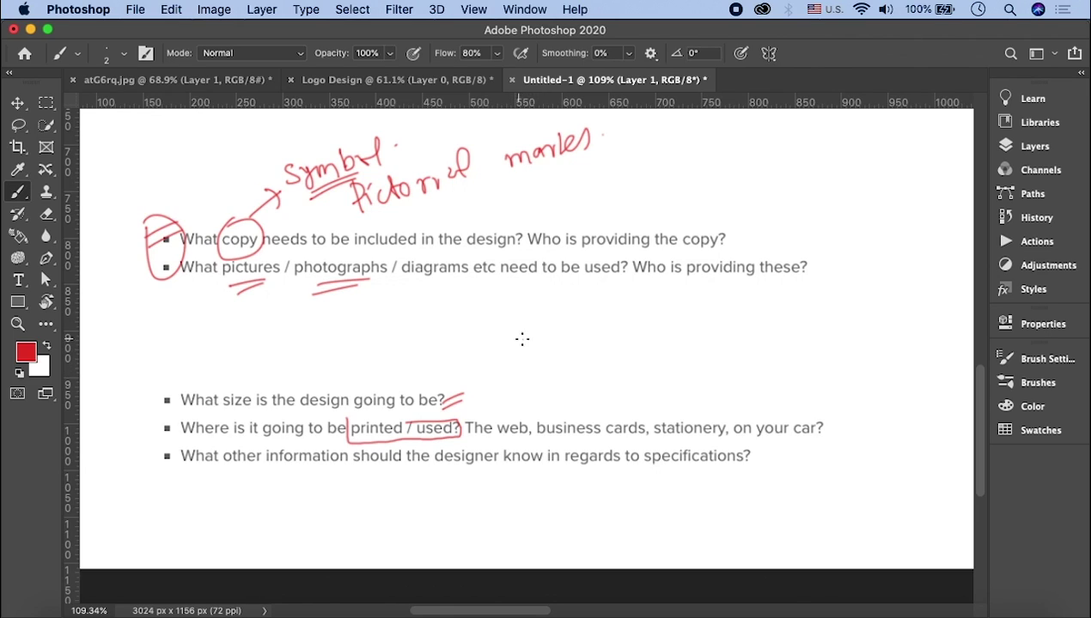
{"action": "mouse_move", "coordinate": [529, 320]}
{"action": "left_mouse_down"}
{"action": "mouse_move", "coordinate": [559, 365]}
{"action": "mouse_move", "coordinate": [543, 322]}
{"action": "left_mouse_up"}
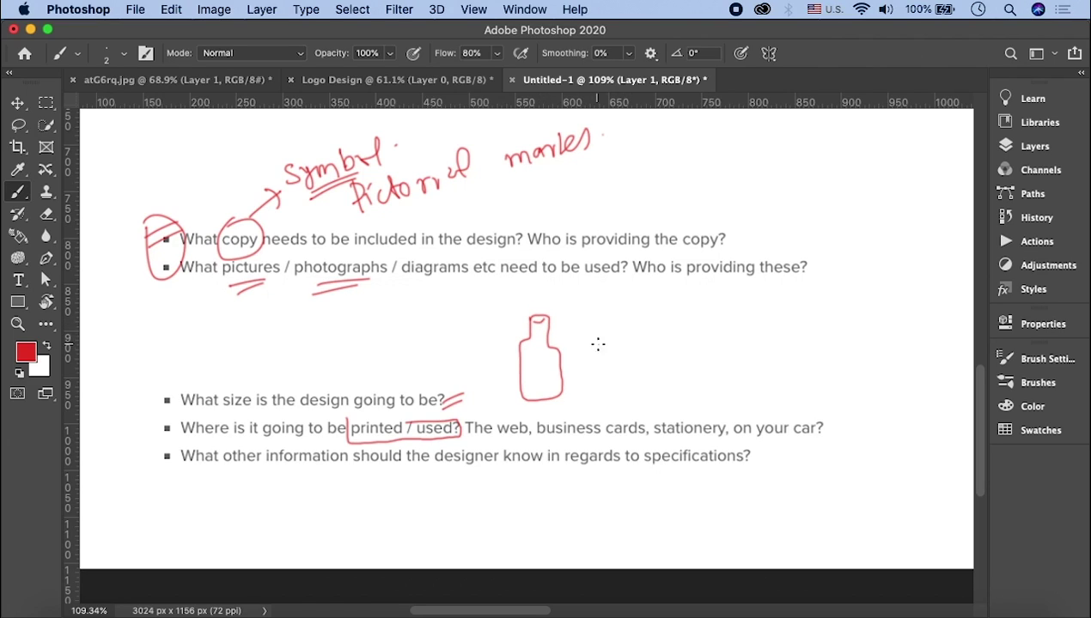
- Sketch a card, a browser window and a tall panel with a top bar
{"action": "mouse_move", "coordinate": [584, 338]}
{"action": "left_mouse_down"}
{"action": "mouse_move", "coordinate": [654, 329]}
{"action": "mouse_move", "coordinate": [592, 382]}
{"action": "mouse_move", "coordinate": [658, 332]}
{"action": "left_mouse_up"}
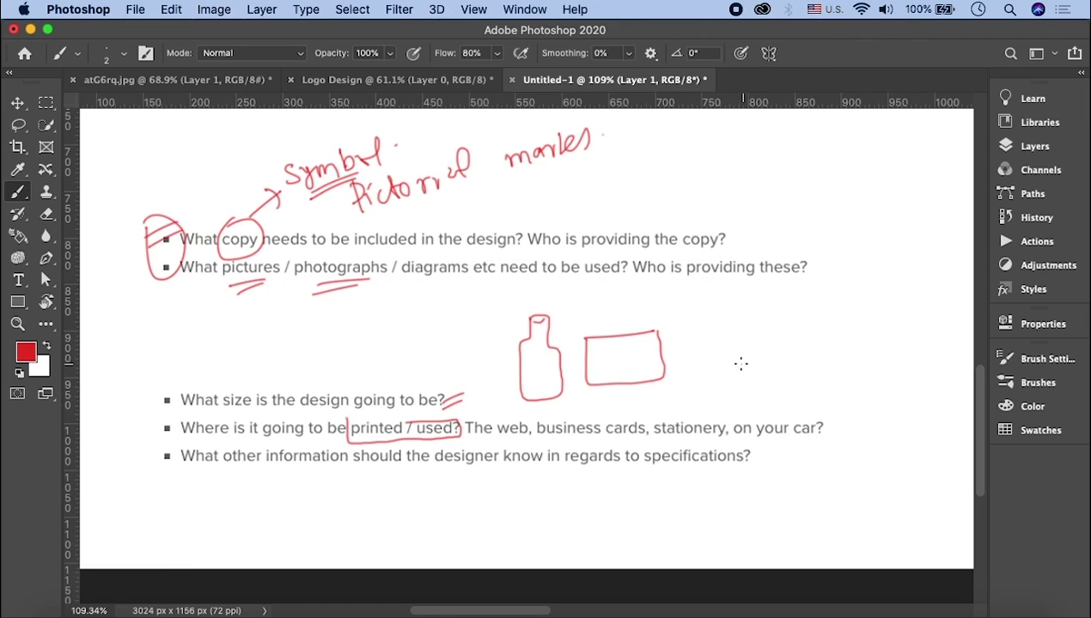
{"action": "left_click_drag", "start_coordinate": [592, 349], "coordinate": [638, 345]}
{"action": "mouse_move", "coordinate": [724, 301]}
{"action": "left_mouse_down"}
{"action": "mouse_move", "coordinate": [725, 376]}
{"action": "mouse_move", "coordinate": [828, 382]}
{"action": "mouse_move", "coordinate": [829, 405]}
{"action": "mouse_move", "coordinate": [842, 316]}
{"action": "mouse_move", "coordinate": [724, 304]}
{"action": "mouse_move", "coordinate": [798, 307]}
{"action": "left_mouse_up"}
{"action": "left_click_drag", "start_coordinate": [812, 306], "coordinate": [822, 306]}
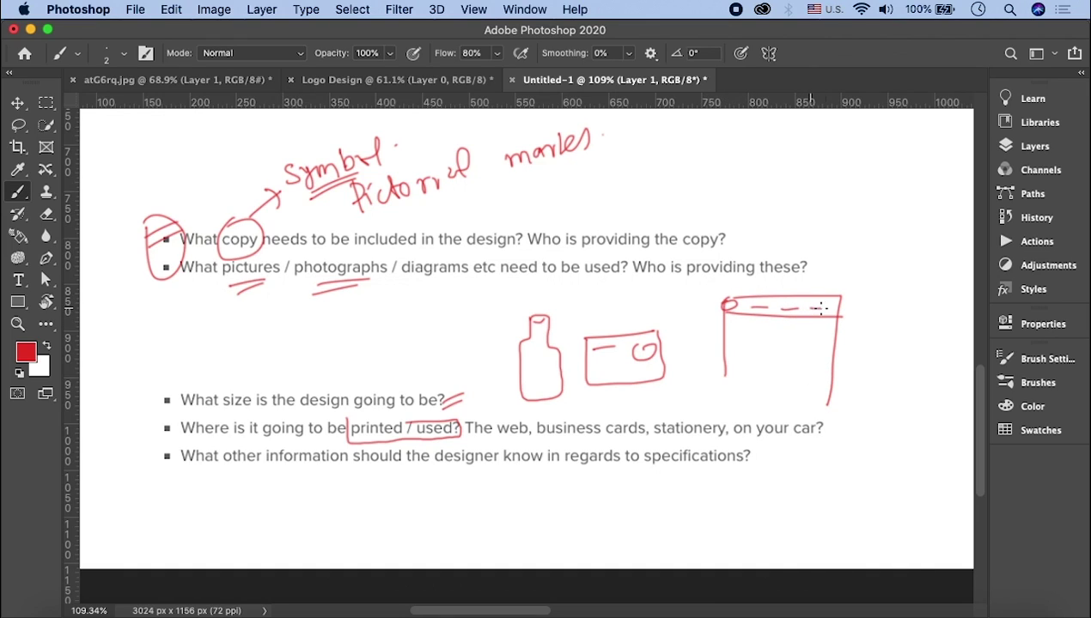
{"action": "mouse_move", "coordinate": [876, 270]}
{"action": "left_mouse_down"}
{"action": "mouse_move", "coordinate": [859, 409]}
{"action": "mouse_move", "coordinate": [938, 309]}
{"action": "mouse_move", "coordinate": [924, 421]}
{"action": "left_mouse_up"}
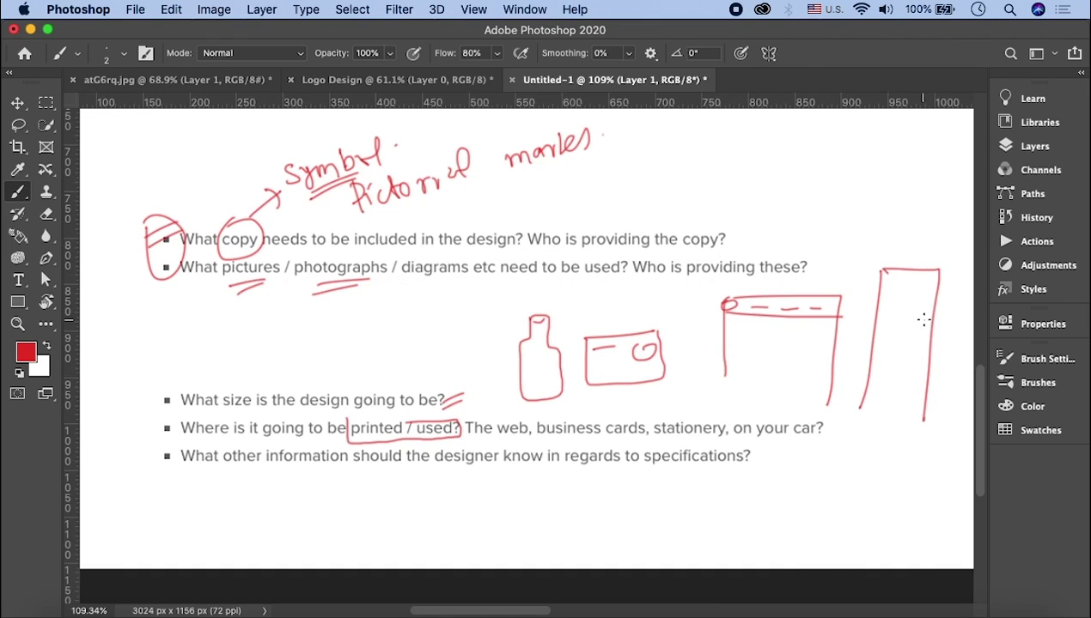
{"action": "left_click_drag", "start_coordinate": [874, 284], "coordinate": [939, 282]}
- Sketch a framed picture with a lens circle and double-underline 'size'
{"action": "mouse_move", "coordinate": [335, 309]}
{"action": "left_mouse_down"}
{"action": "mouse_move", "coordinate": [333, 348]}
{"action": "mouse_move", "coordinate": [414, 302]}
{"action": "mouse_move", "coordinate": [319, 368]}
{"action": "left_mouse_up"}
{"action": "mouse_move", "coordinate": [373, 347]}
{"action": "left_mouse_down"}
{"action": "mouse_move", "coordinate": [381, 330]}
{"action": "mouse_move", "coordinate": [378, 344]}
{"action": "mouse_move", "coordinate": [389, 337]}
{"action": "left_mouse_up"}
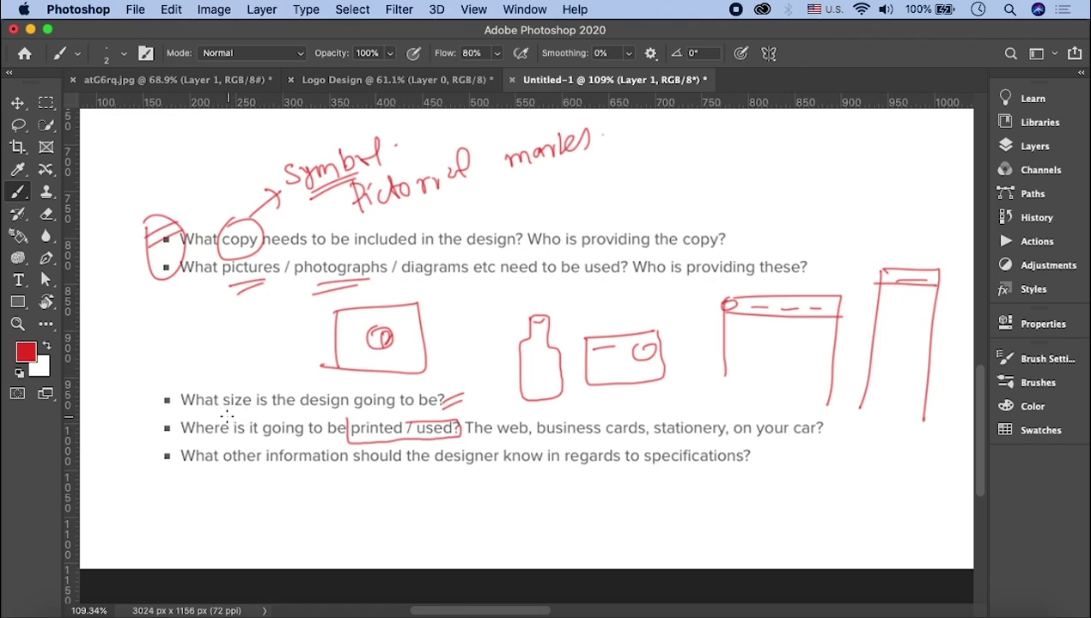
{"action": "left_click_drag", "start_coordinate": [226, 414], "coordinate": [251, 404]}
- Handwrite 'Vector' left of the sketches, boxed and underlined
{"action": "mouse_move", "coordinate": [151, 337]}
{"action": "left_mouse_down"}
{"action": "mouse_move", "coordinate": [206, 361]}
{"action": "mouse_move", "coordinate": [232, 337]}
{"action": "left_mouse_up"}
{"action": "left_click_drag", "start_coordinate": [179, 378], "coordinate": [225, 371]}
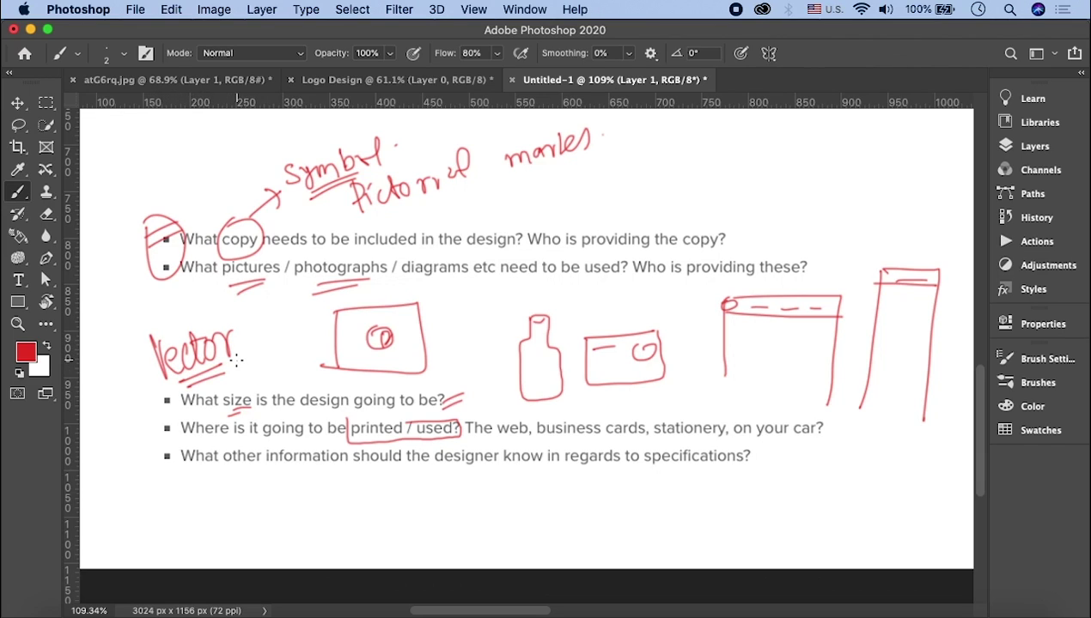
{"action": "mouse_move", "coordinate": [160, 392]}
{"action": "left_mouse_down"}
{"action": "mouse_move", "coordinate": [144, 347]}
{"action": "mouse_move", "coordinate": [241, 365]}
{"action": "left_mouse_up"}
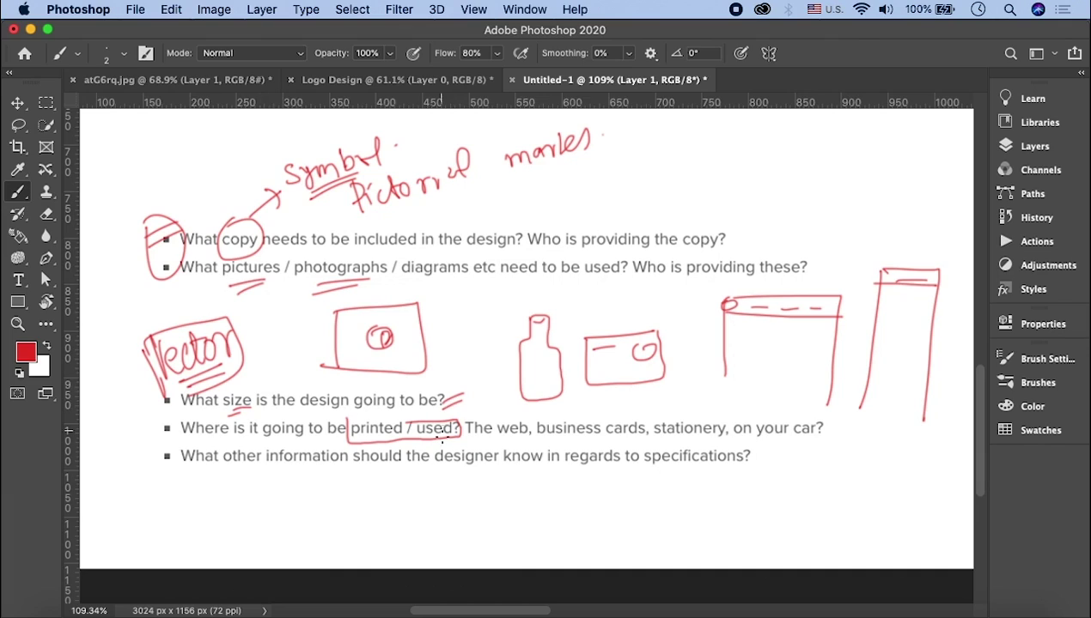
- Sketch a signboard, fill the browser dot, and underline the specifications question
{"action": "mouse_move", "coordinate": [338, 504]}
{"action": "left_mouse_down"}
{"action": "mouse_move", "coordinate": [440, 484]}
{"action": "mouse_move", "coordinate": [411, 548]}
{"action": "left_mouse_up"}
{"action": "mouse_move", "coordinate": [439, 484]}
{"action": "left_mouse_down"}
{"action": "mouse_move", "coordinate": [411, 550]}
{"action": "mouse_move", "coordinate": [417, 567]}
{"action": "left_mouse_up"}
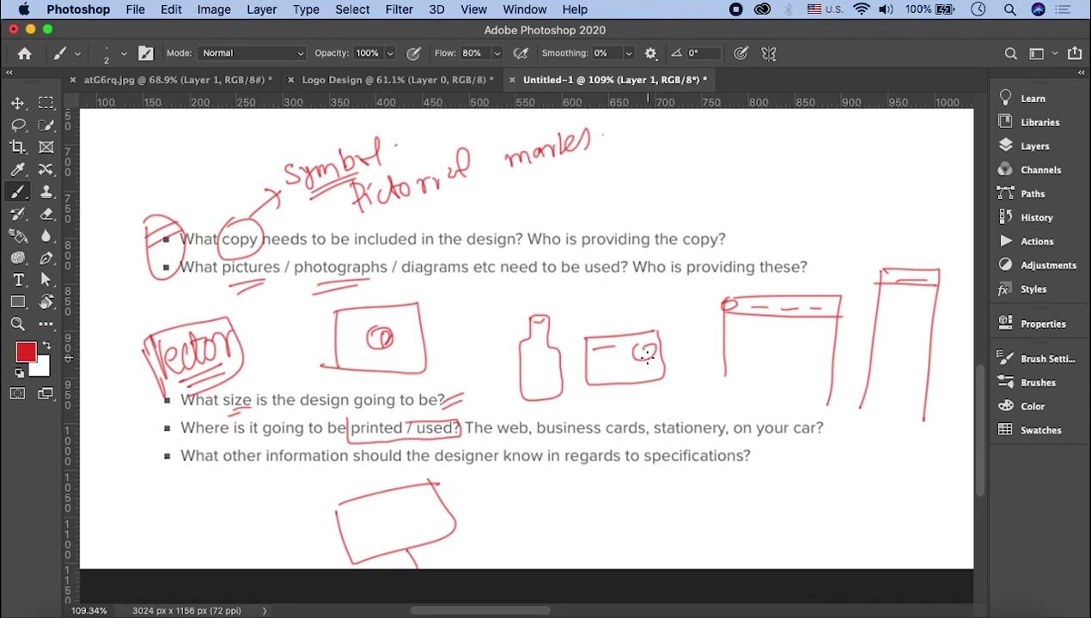
{"action": "left_click_drag", "start_coordinate": [724, 298], "coordinate": [727, 306]}
{"action": "left_click_drag", "start_coordinate": [381, 469], "coordinate": [745, 487]}
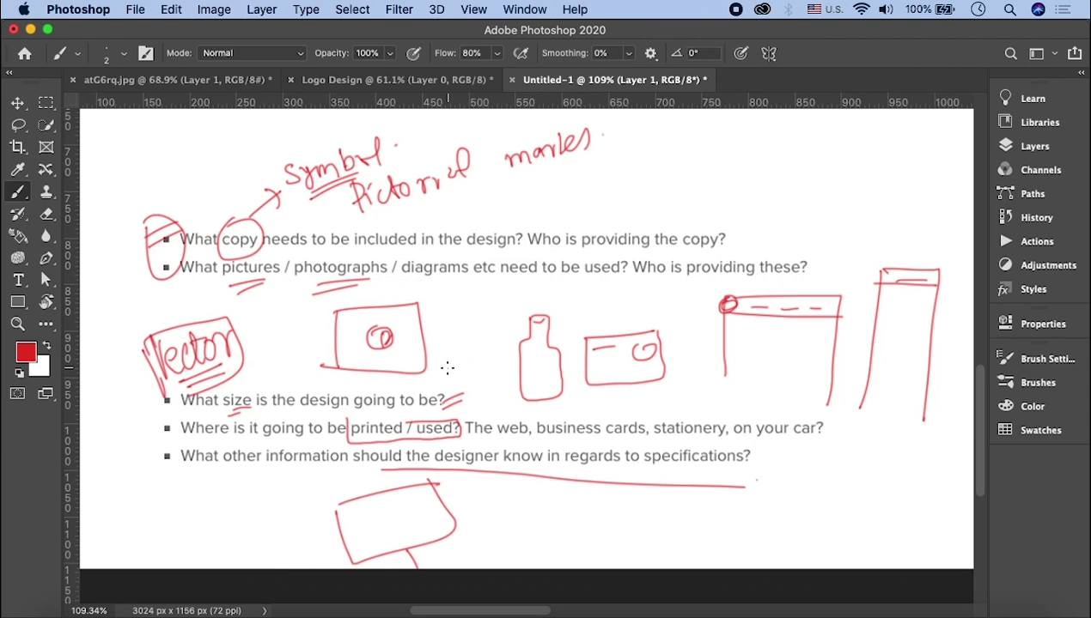
{"action": "scroll", "coordinate": [446, 368], "scroll_direction": "up", "scroll_amount": 5}
{"action": "scroll", "coordinate": [446, 366], "scroll_direction": "up", "scroll_amount": 3}
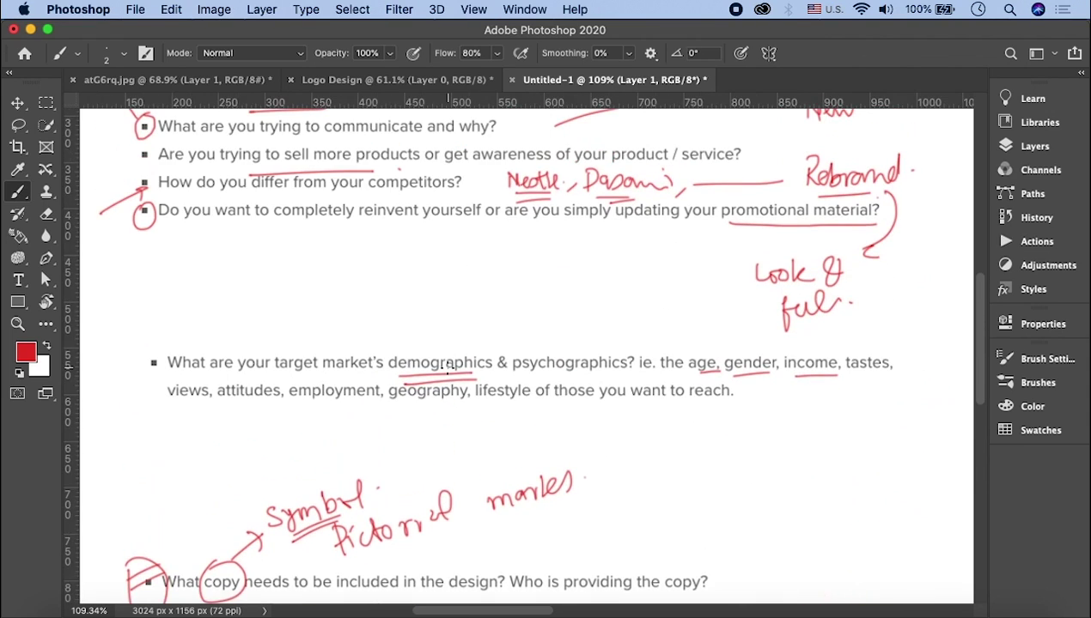
{"action": "scroll", "coordinate": [447, 367], "scroll_direction": "up", "scroll_amount": 5}
{"action": "scroll", "coordinate": [447, 368], "scroll_direction": "down", "scroll_amount": 5}
{"action": "scroll", "coordinate": [447, 368], "scroll_direction": "down", "scroll_amount": 2}
{"action": "scroll", "coordinate": [447, 368], "scroll_direction": "down", "scroll_amount": 2}
{"action": "scroll", "coordinate": [446, 367], "scroll_direction": "down", "scroll_amount": 3}
{"action": "scroll", "coordinate": [447, 367], "scroll_direction": "down", "scroll_amount": 1}
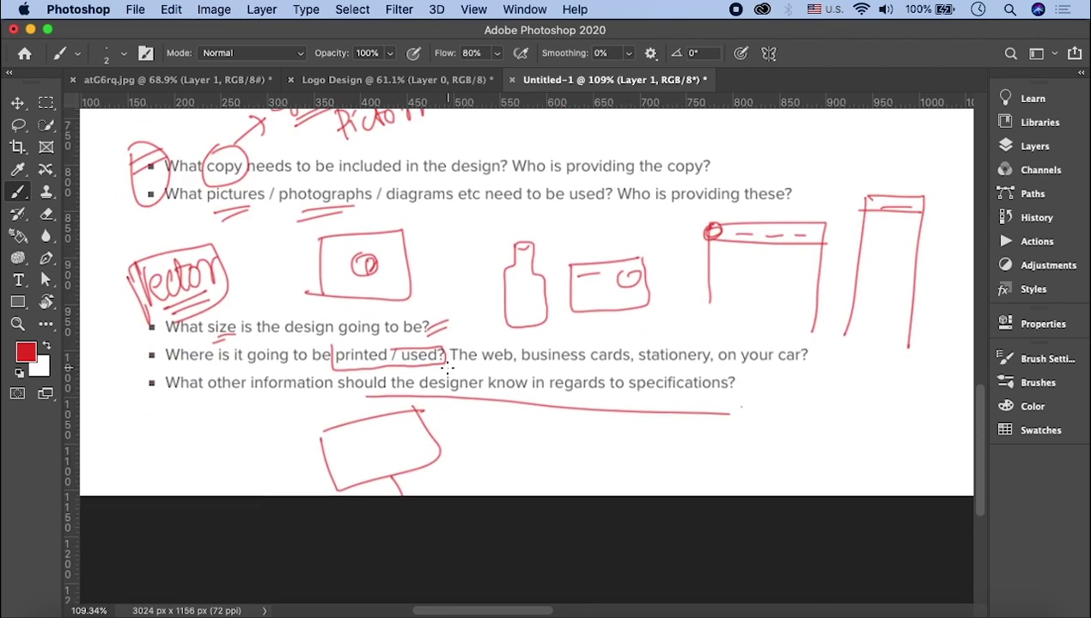